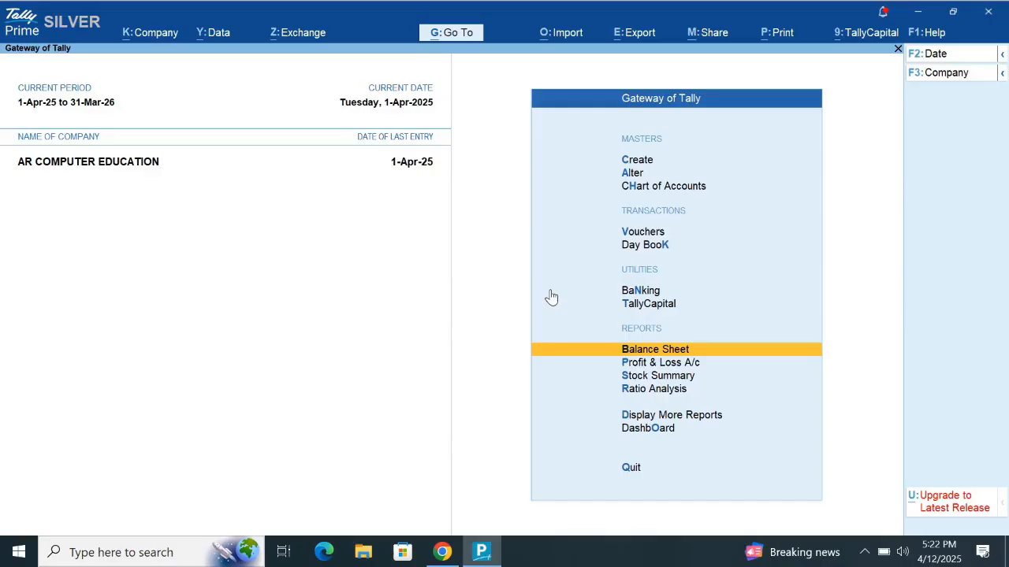
- Review the company's Balance Sheet in detailed view
key("Return")
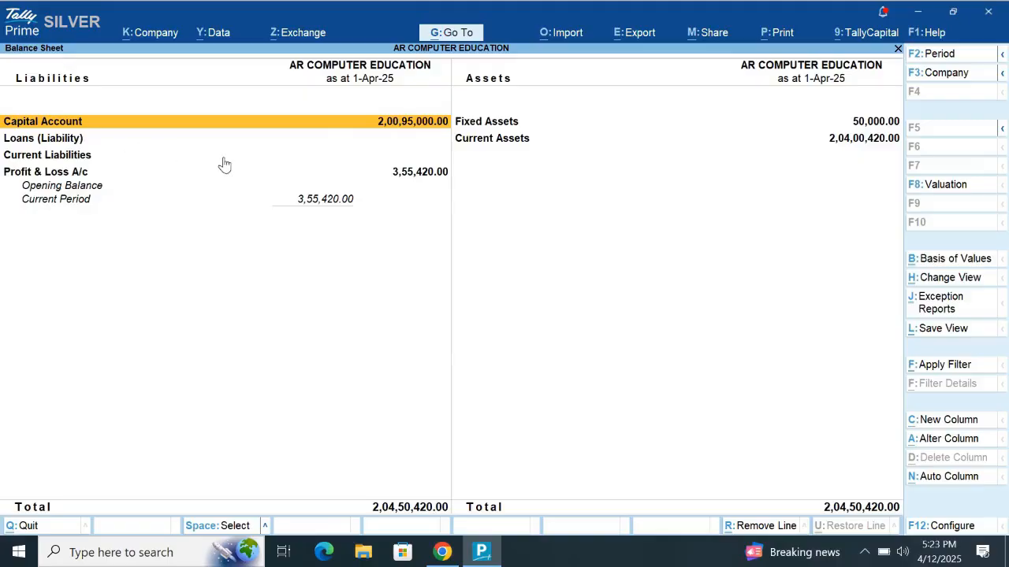
key("alt+F5")
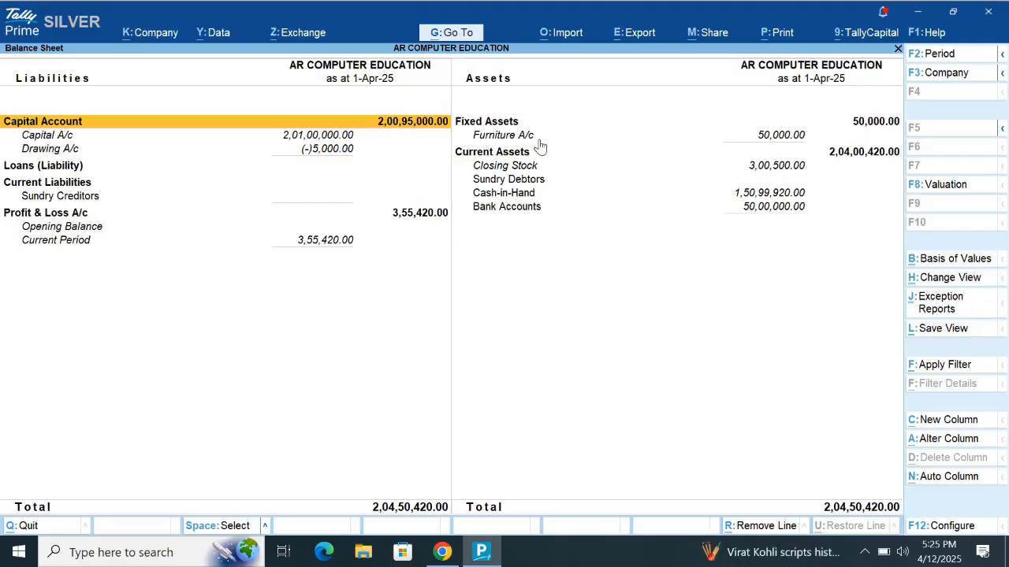
key("Escape")
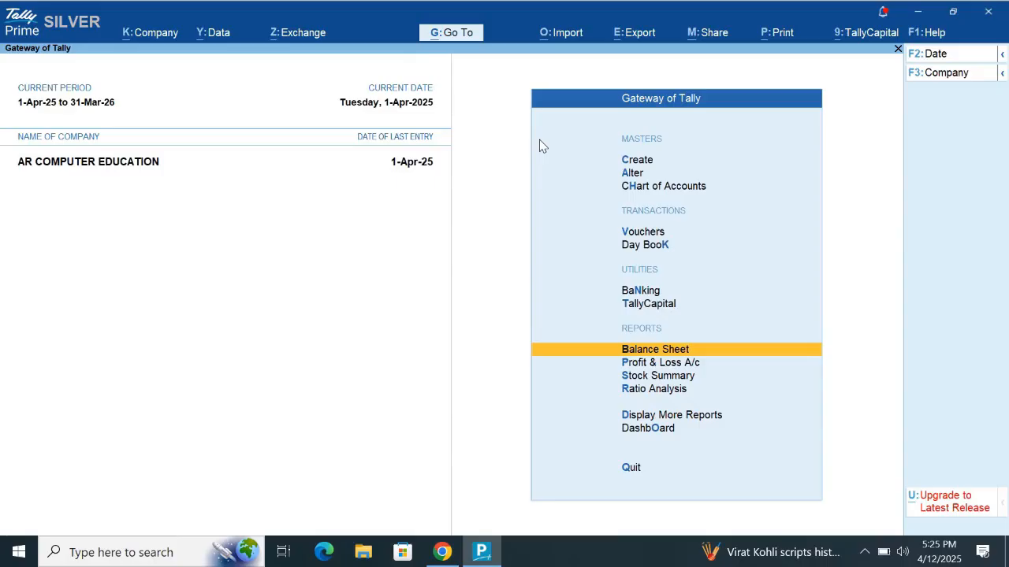
- Start a new Journal voucher
key("Up")
key("Up")
key("Up")
key("Up")
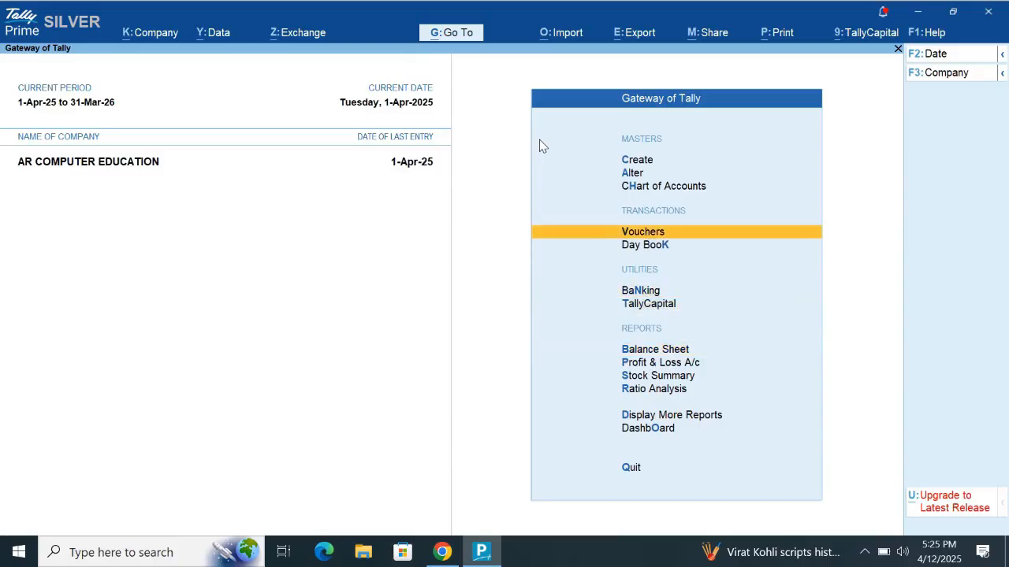
key("Return")
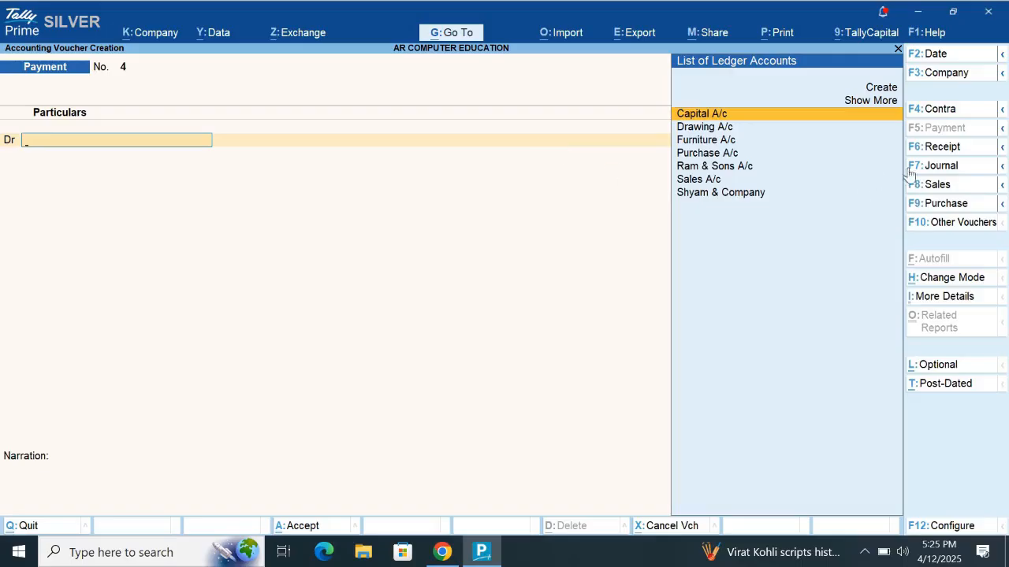
left_click(975, 171)
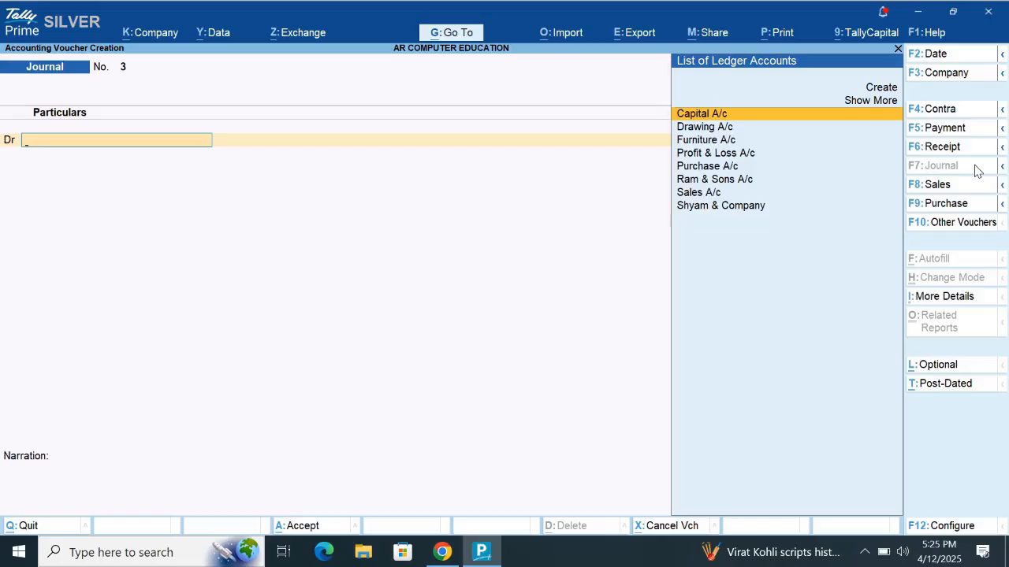
- Create a Depreciation A/c ledger under Indirect Expenses for the journal voucher's debit line
key("Up")
key("Up")
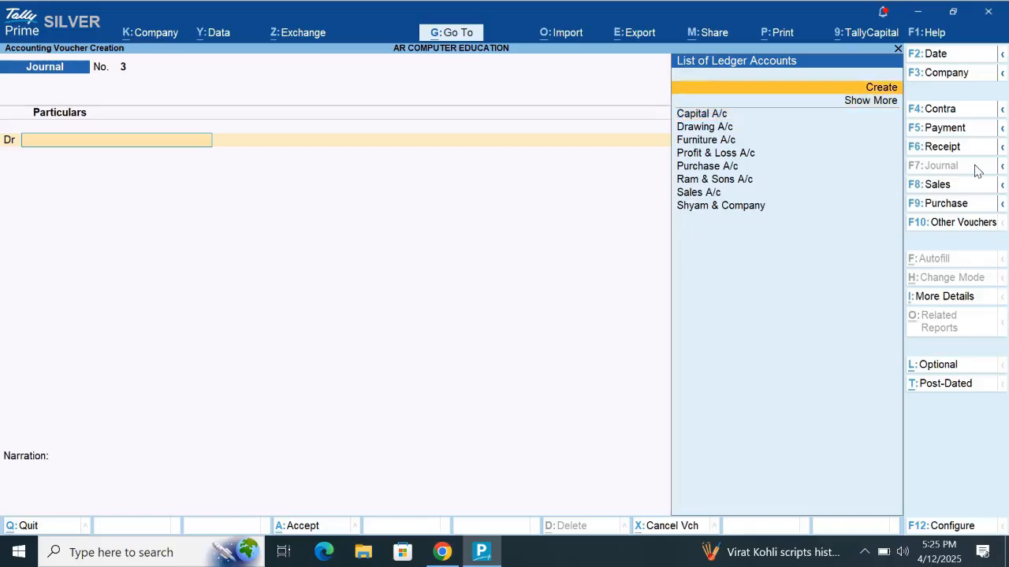
key("Return")
type("Dep")
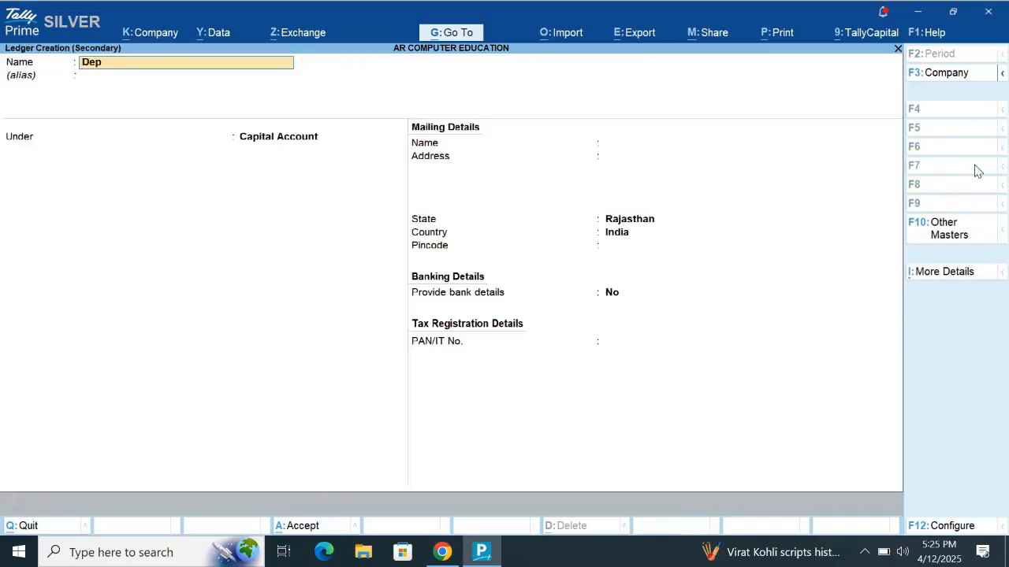
type("reciation A/c")
key("Return")
key("Return")
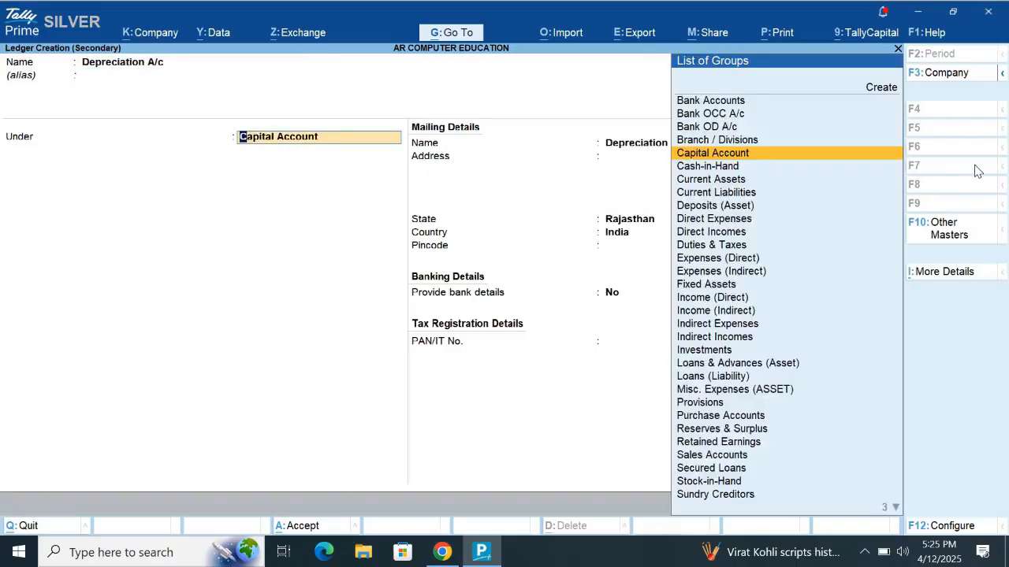
type("Ind")
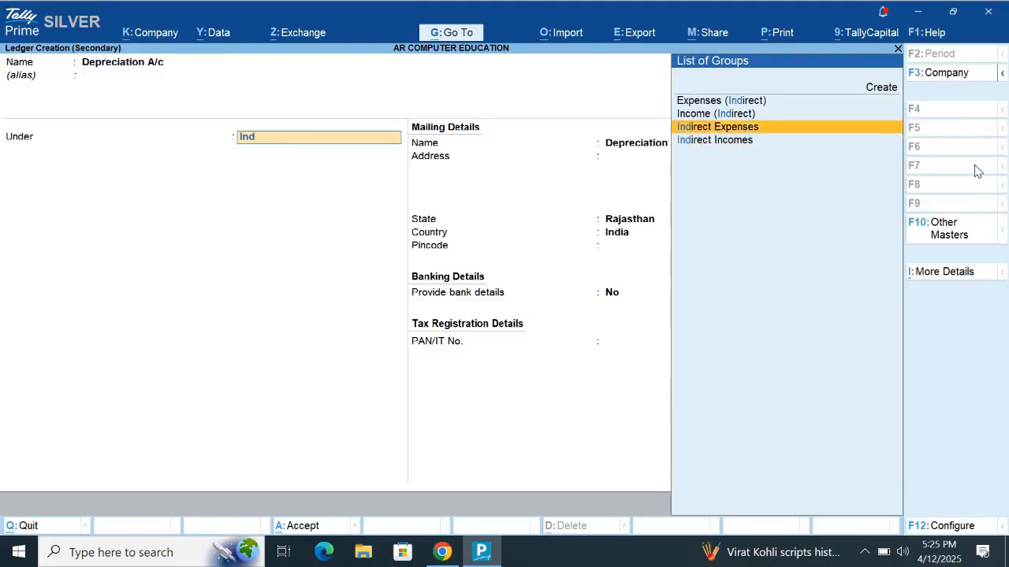
key("Return")
key("ctrl+a")
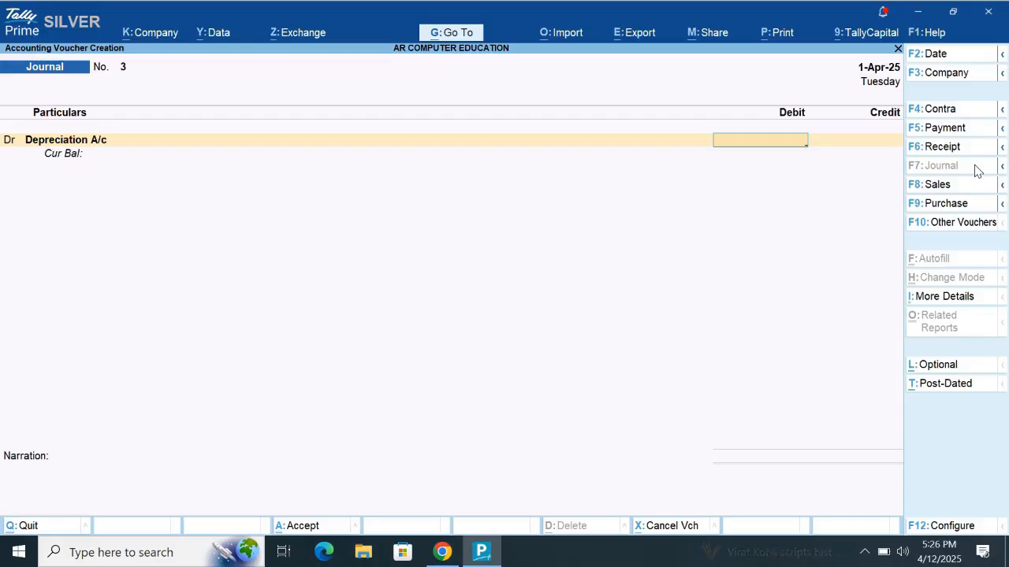
- Debit Depreciation A/c 5000, credit Furniture A/c the same amount, and save the journal voucher without a narration
type("5000")
key("Return")
key("Return")
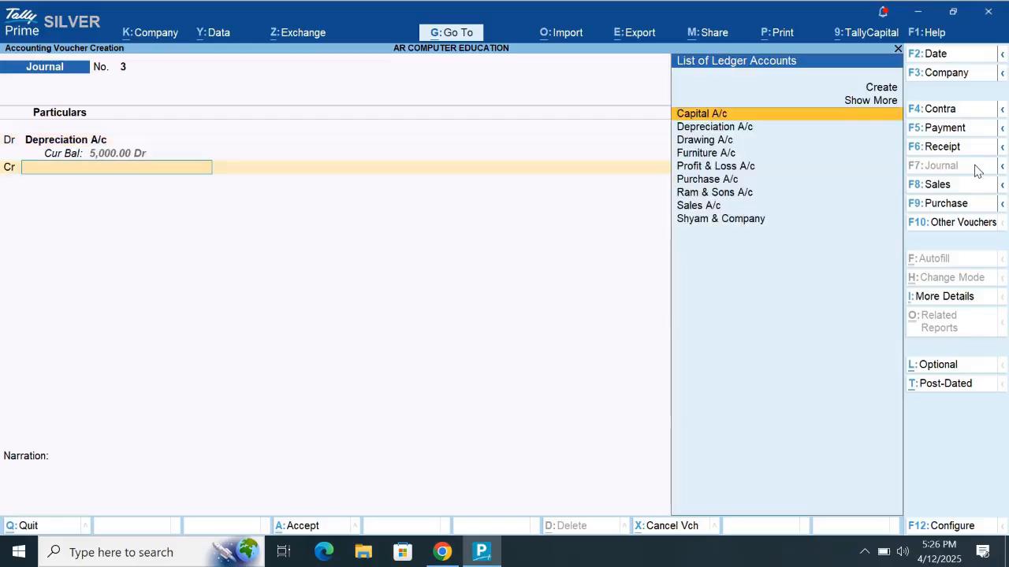
key("Down")
key("Down")
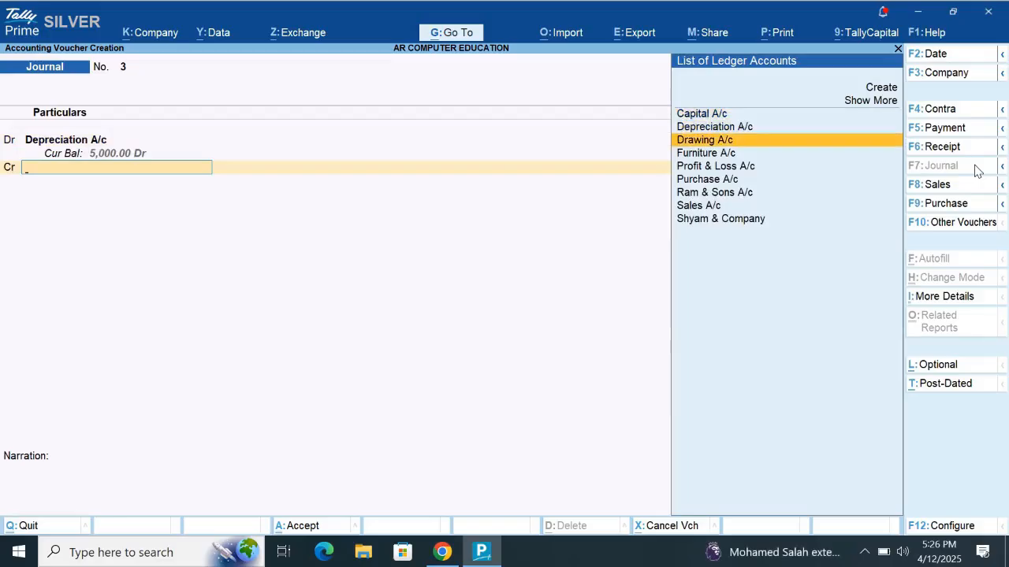
key("Down")
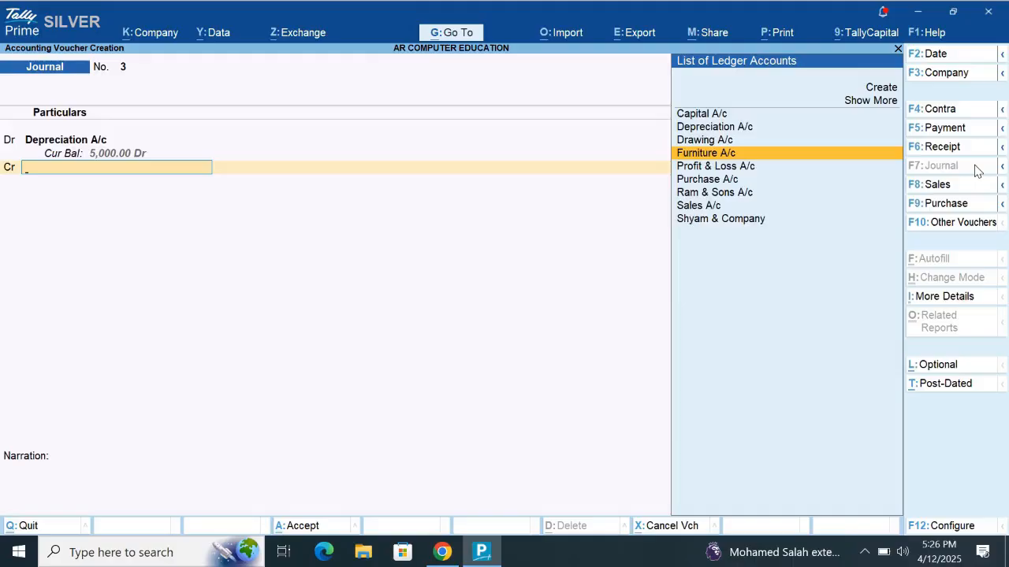
key("Return")
key("Return")
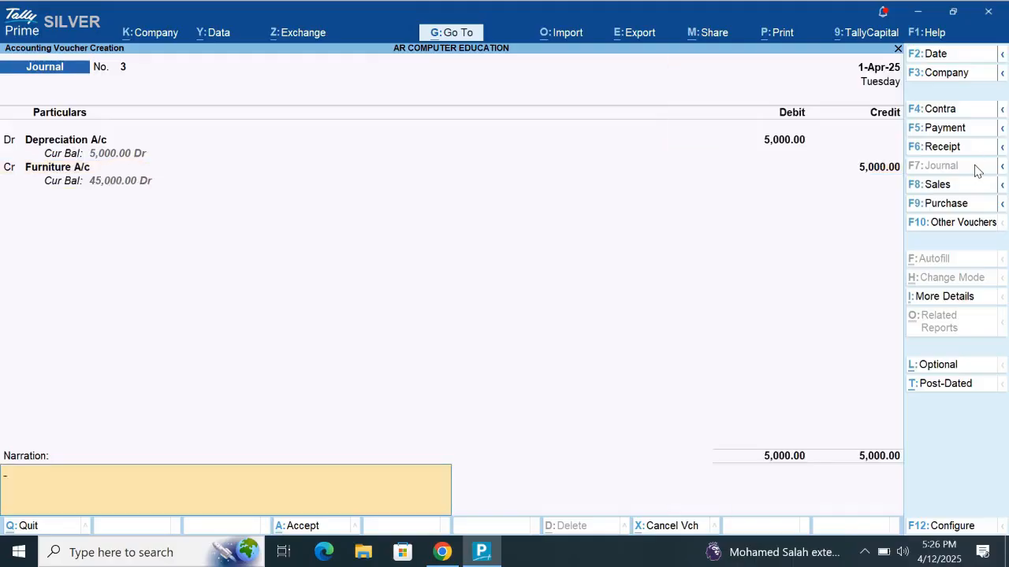
key("Return")
key("Return")
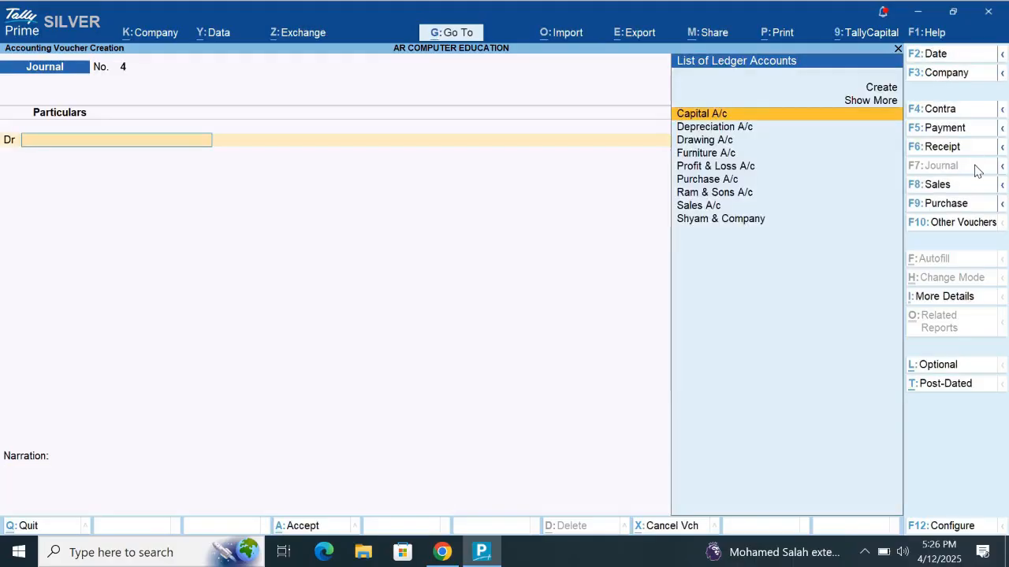
key("Escape")
- Review the detailed Balance Sheet to check the depreciation's effect on Furniture A/c and profit
key("Down")
key("Down")
key("Down")
key("Down")
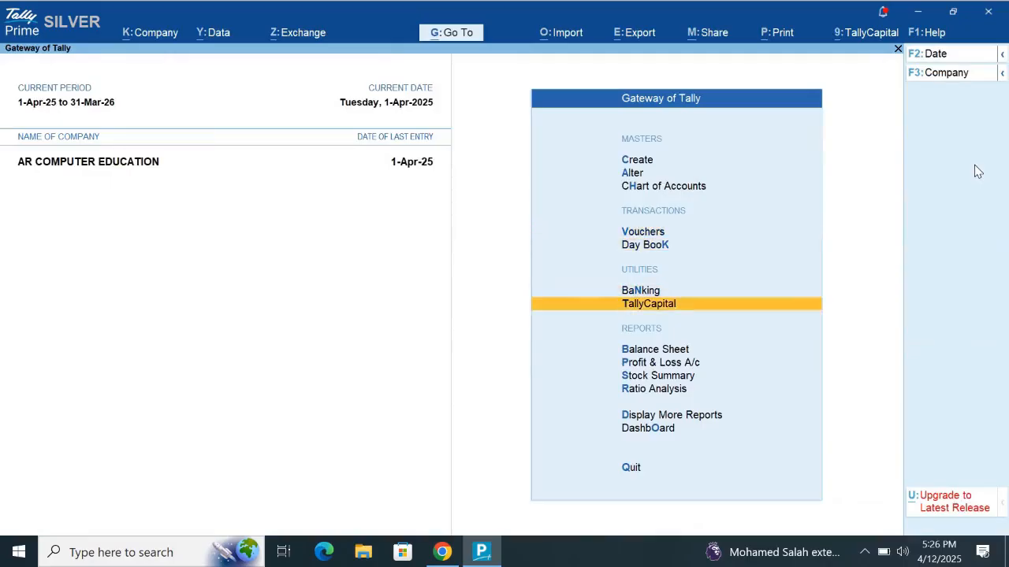
key("Return")
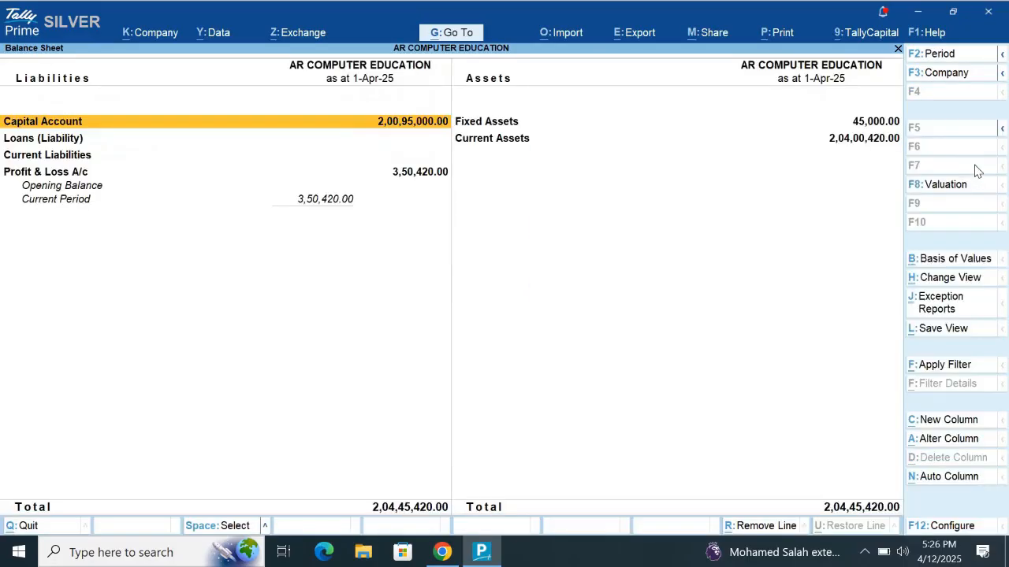
key("alt+F5")
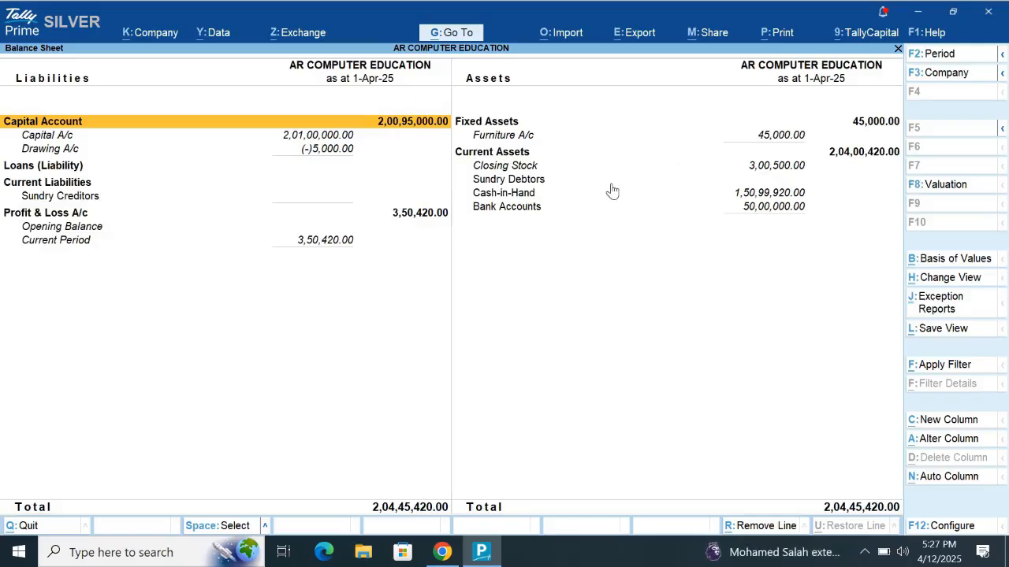
key("Escape")
- Review the Stock Summary with its individual stock items expanded
key("Down")
key("Down")
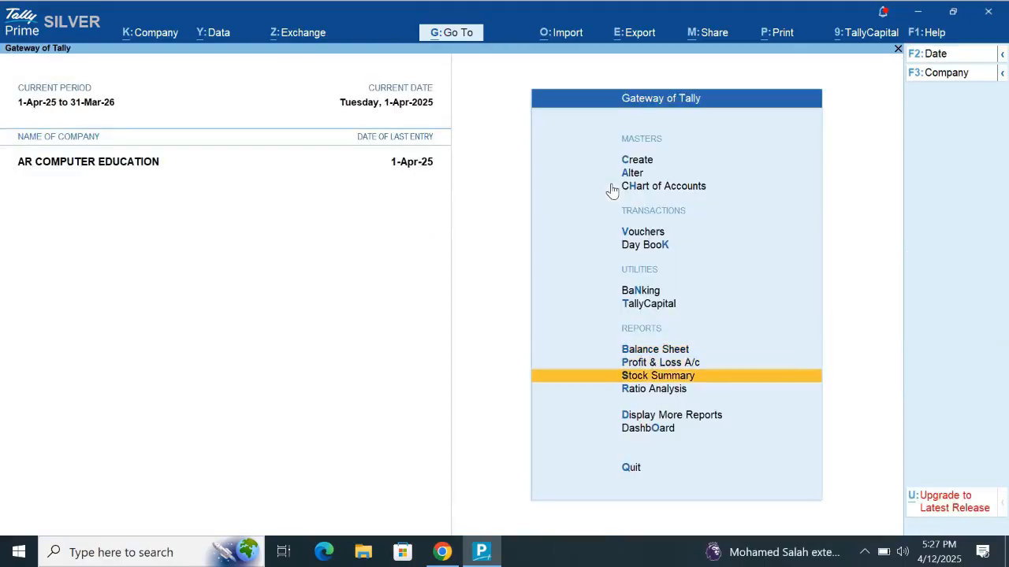
key("Return")
key("alt+F5")
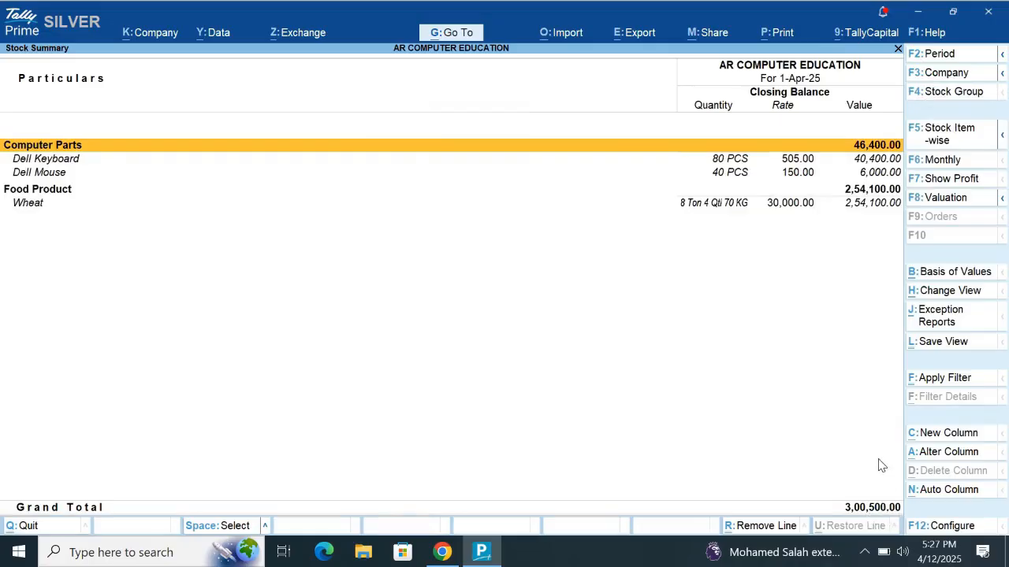
key("Escape")
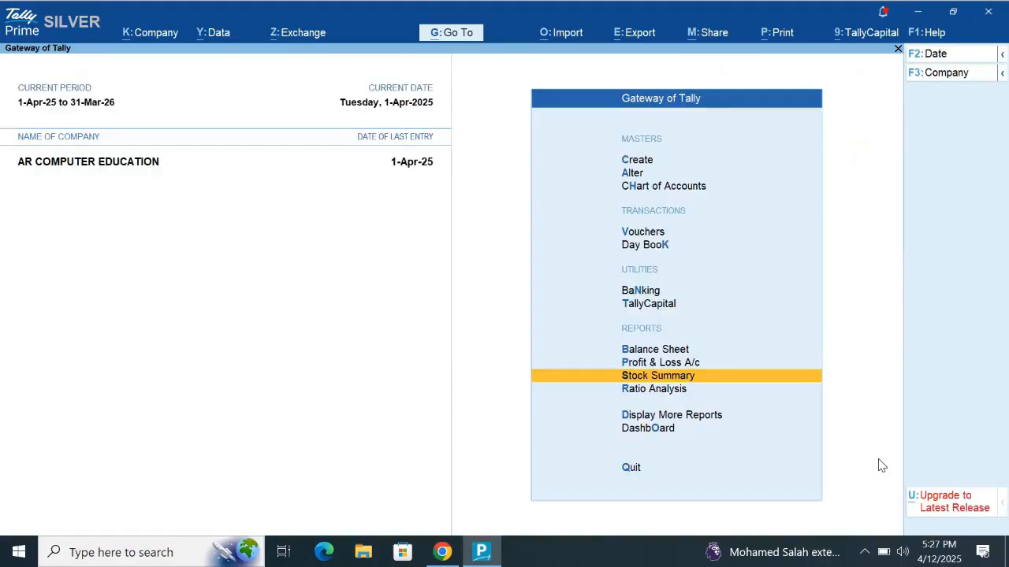
- Return to the Balance Sheet and examine its closing stock and other current assets
key("Up")
key("Up")
key("Return")
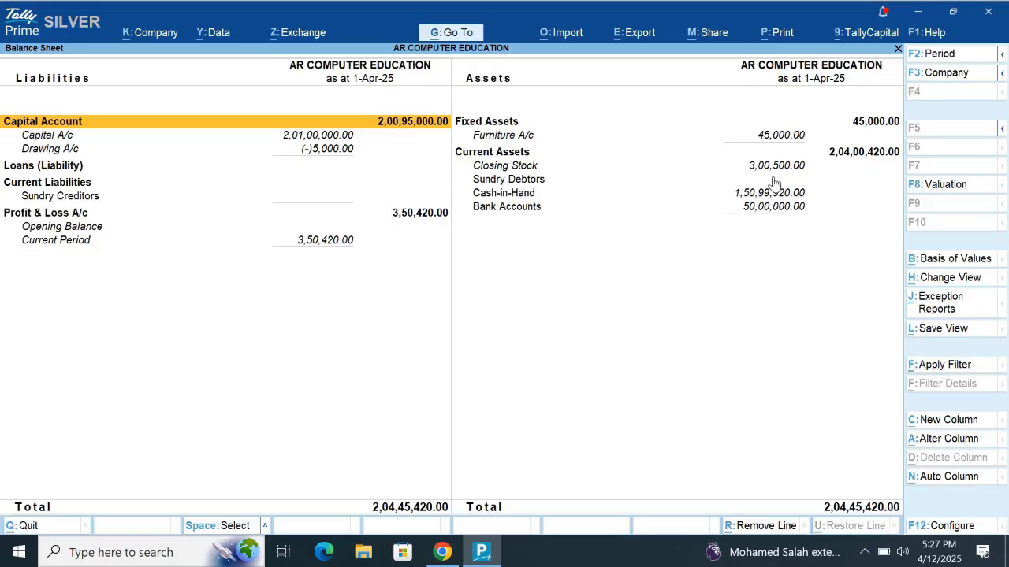
key("Escape")
- Start a new Sales voucher
key("Up")
key("Up")
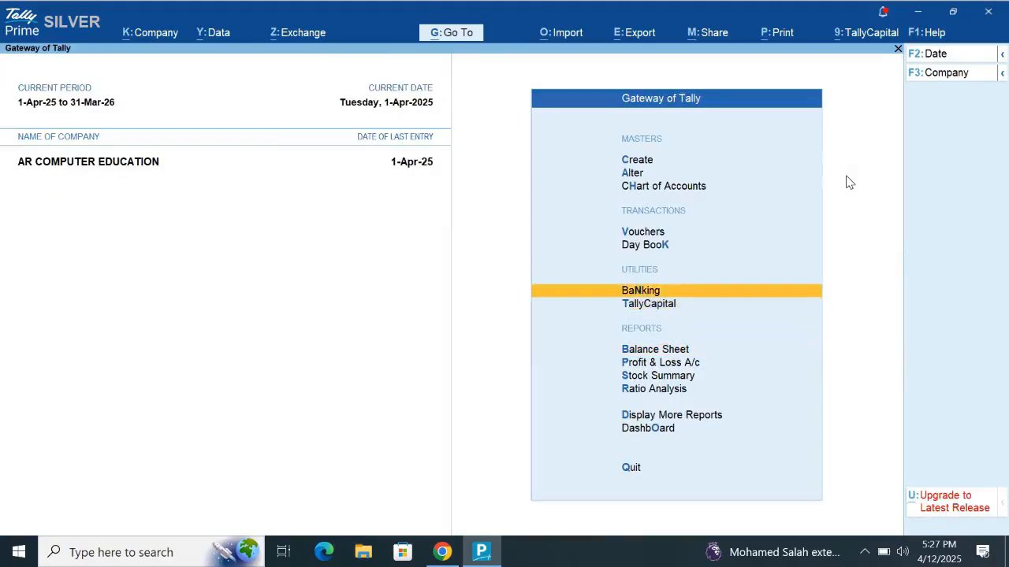
key("Up")
key("Up")
key("Return")
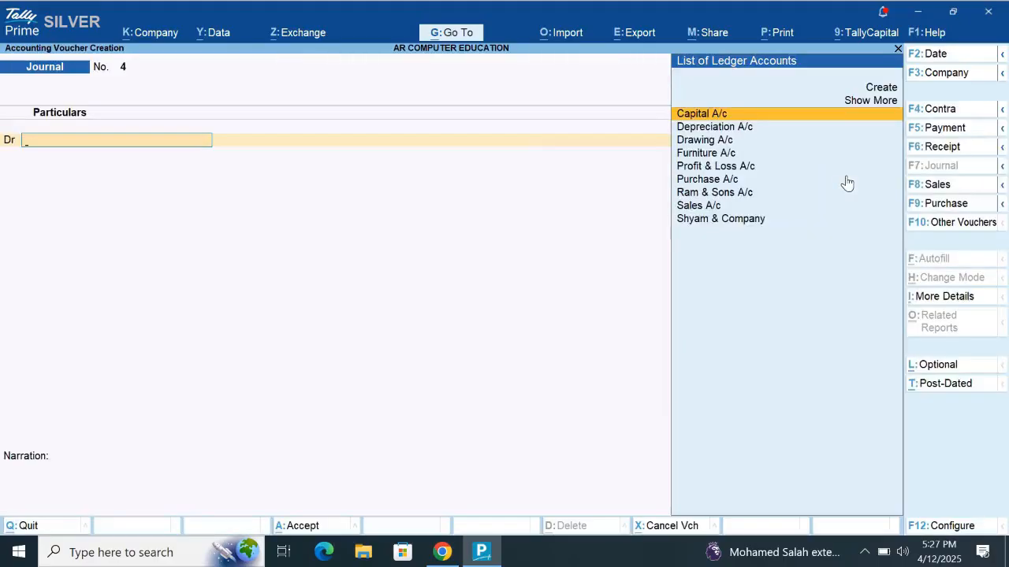
key("F8")
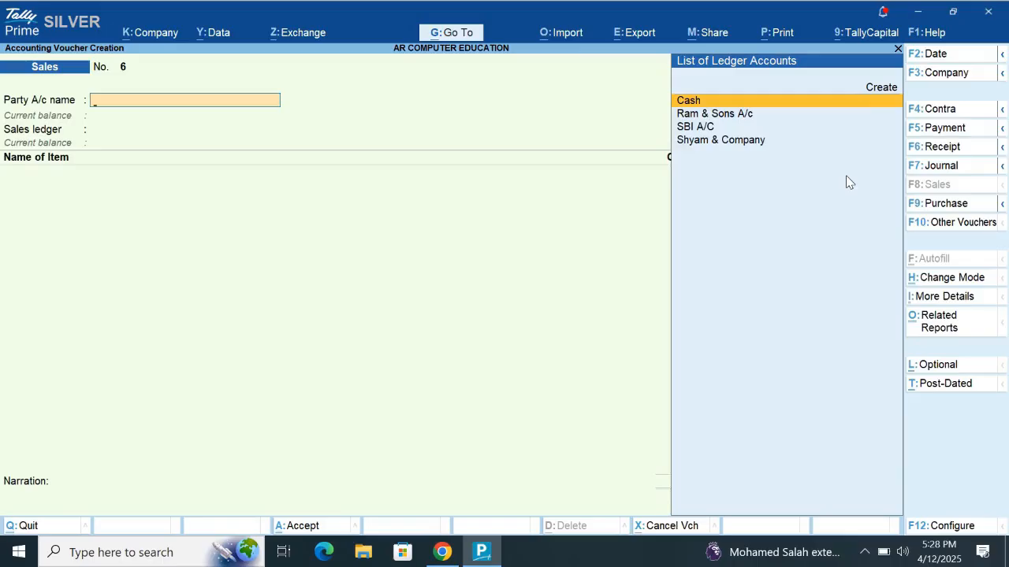
- Examine the Ram & Sons A/c ledger's group from the party account field, leaving it without saving changes
key("Down")
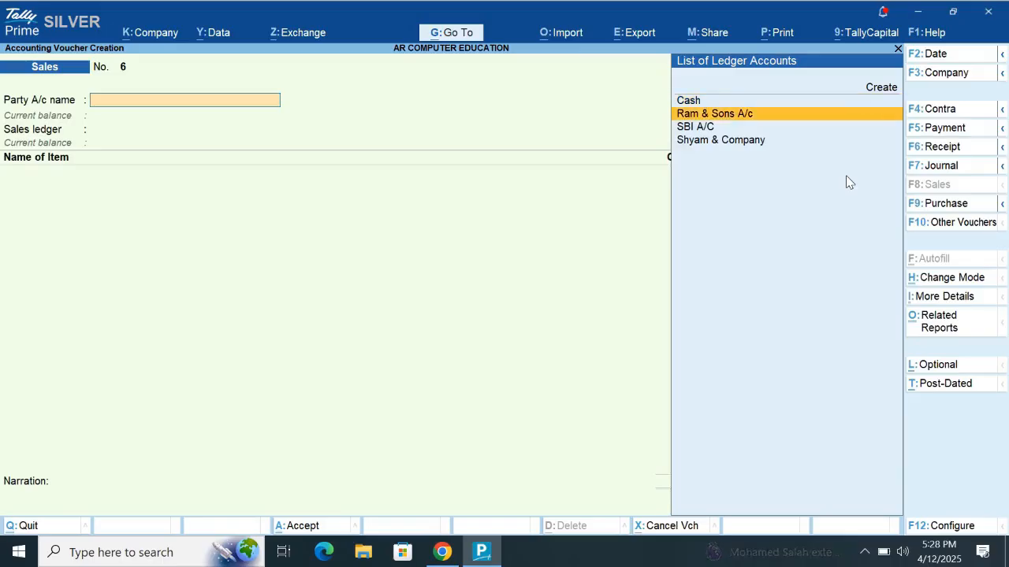
key("Return")
key("Escape")
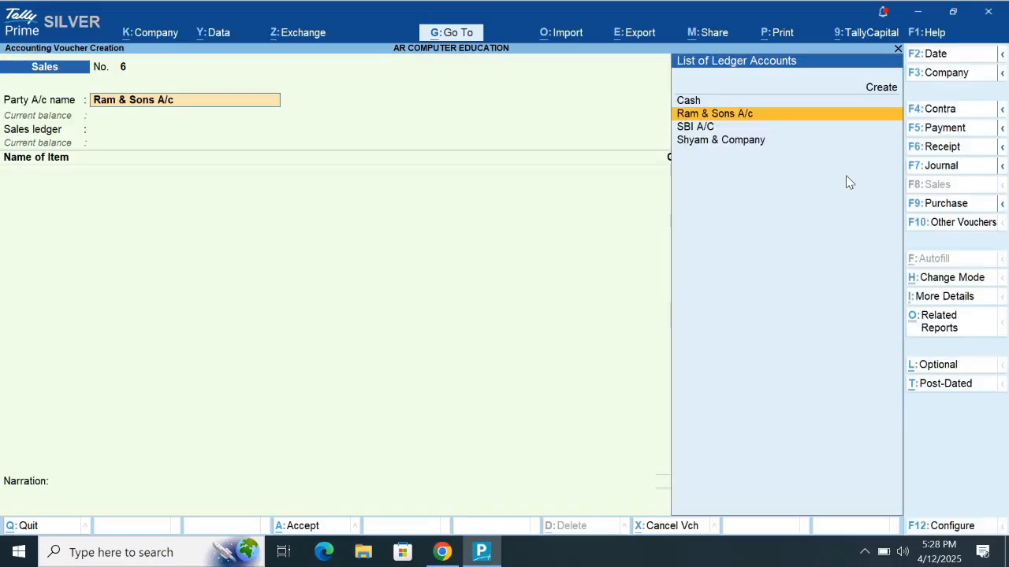
key("ctrl")
key("ctrl+Return")
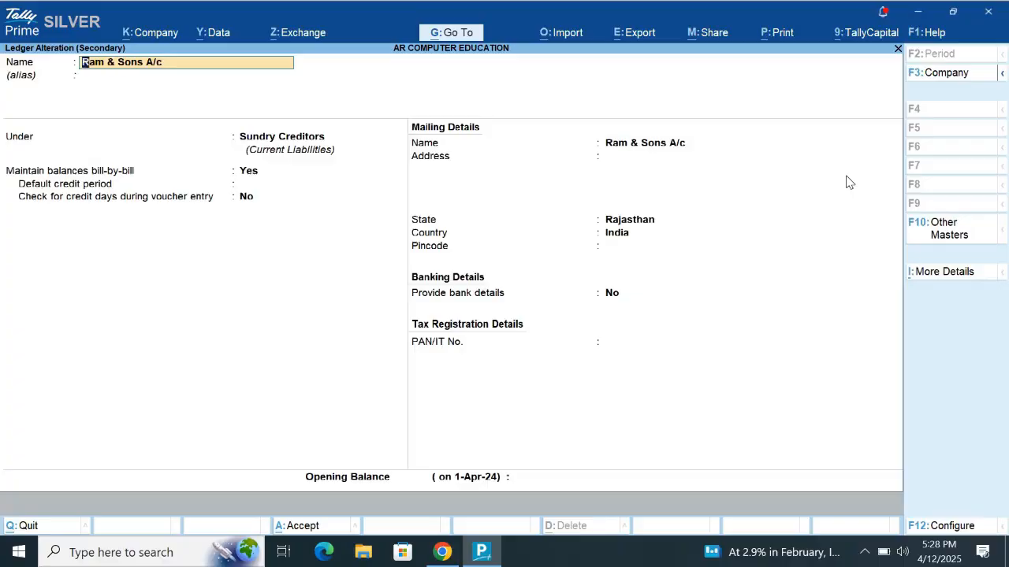
key("BackSpace")
key("Escape")
key("y")
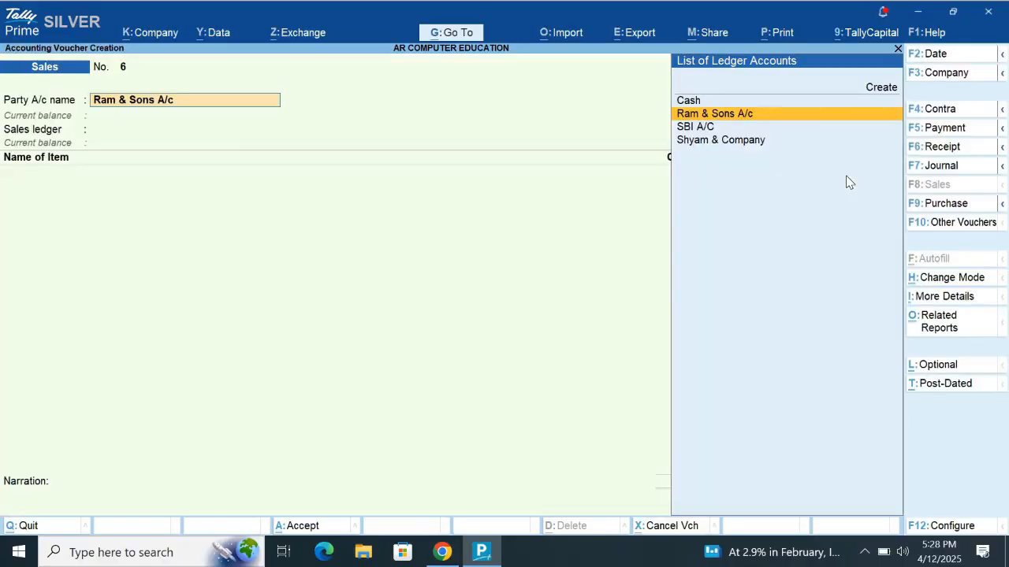
- Set the sales voucher's party account to Shyam & Company
key("Down")
key("Down")
key("Return")
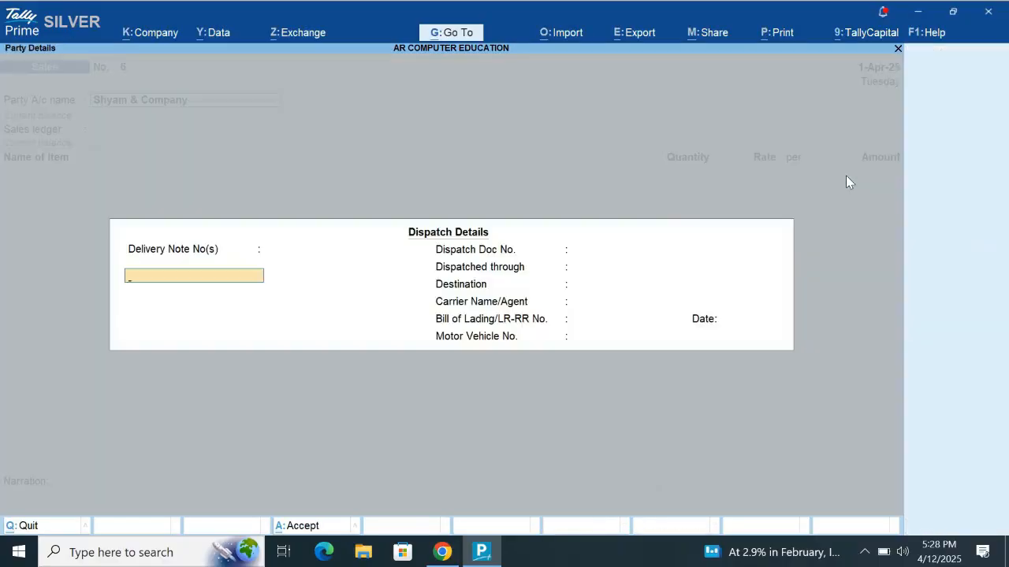
key("Return")
key("Return")
key("Return")
key("Return")
key("Return")
key("Return")
key("Return")
key("Up")
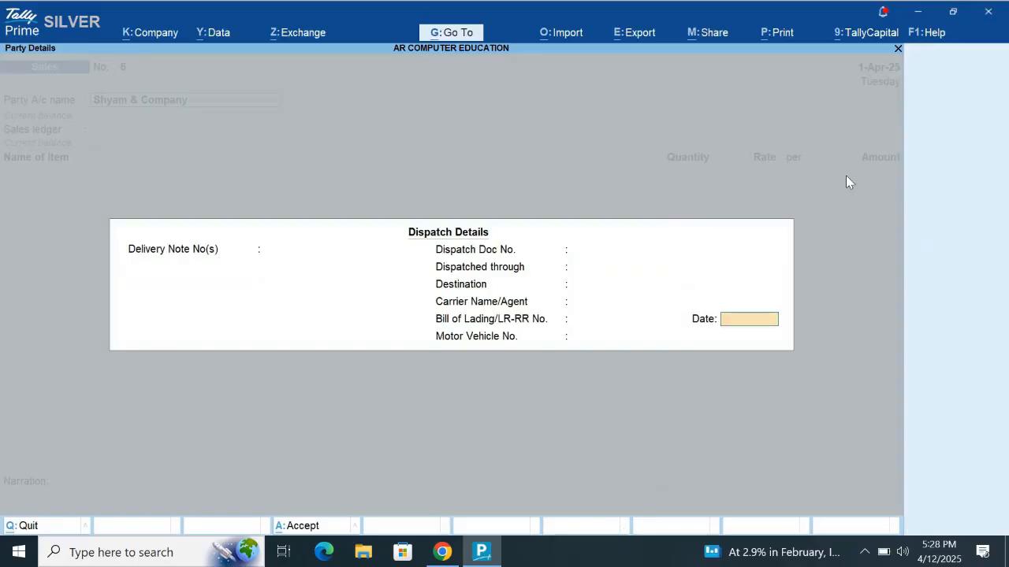
key("Up")
key("Up")
key("Up")
key("Up")
key("Up")
key("Escape")
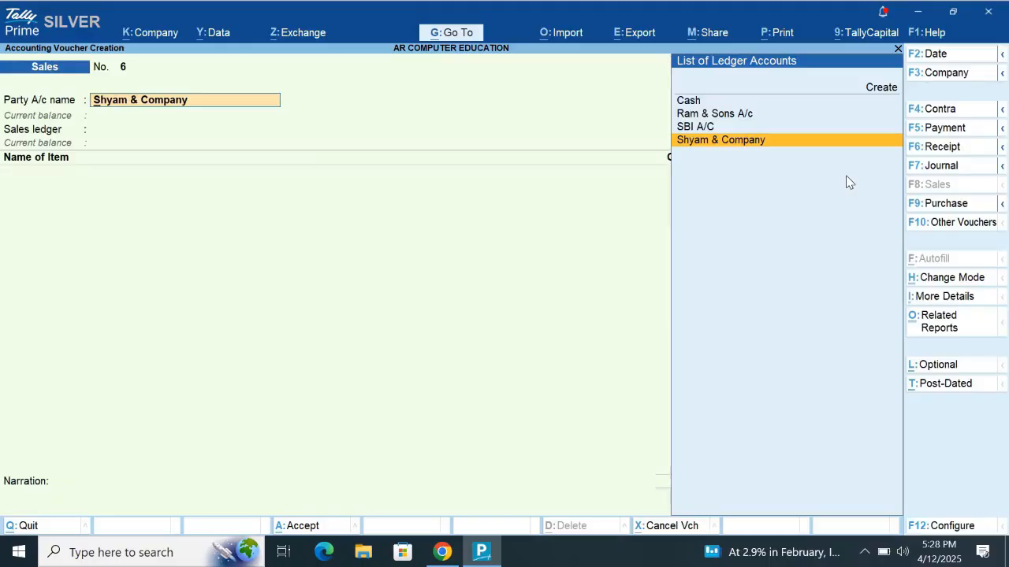
- Check the Shyam & Company ledger's group and confirm it as the sales voucher's party account
key("ctrl+Return")
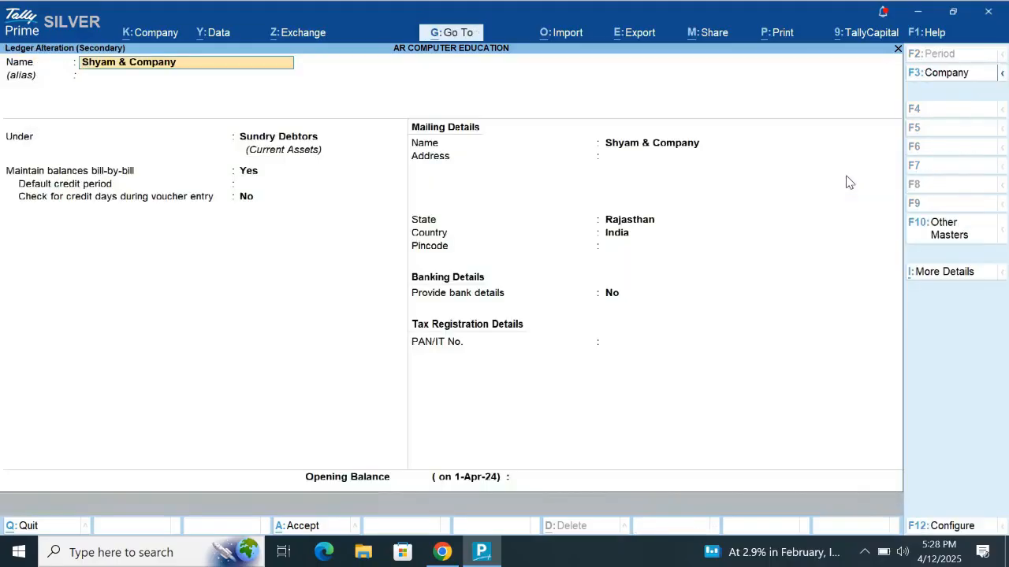
key("Escape")
key("Return")
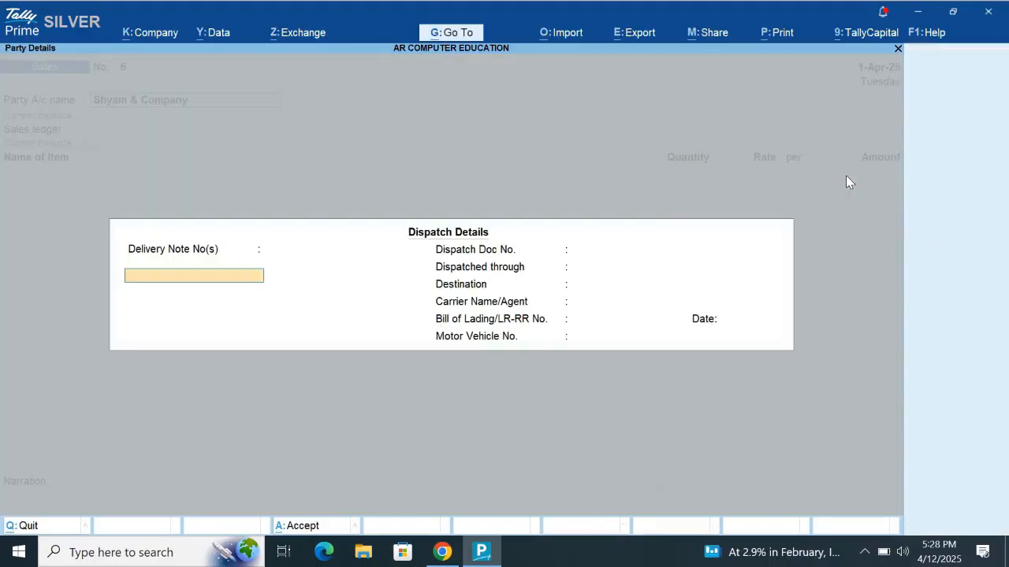
- Leave the sales voucher's dispatch details blank, keep its party details, and set the sales ledger to Sales A/c
key("Return")
key("Return")
key("Return")
key("Return")
key("Return")
key("Return")
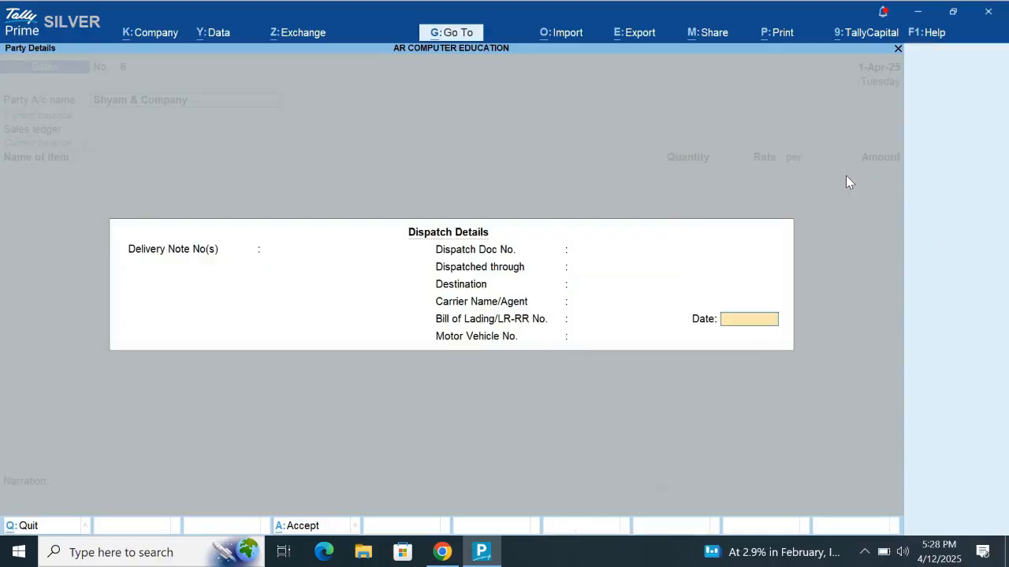
key("Return")
key("Return")
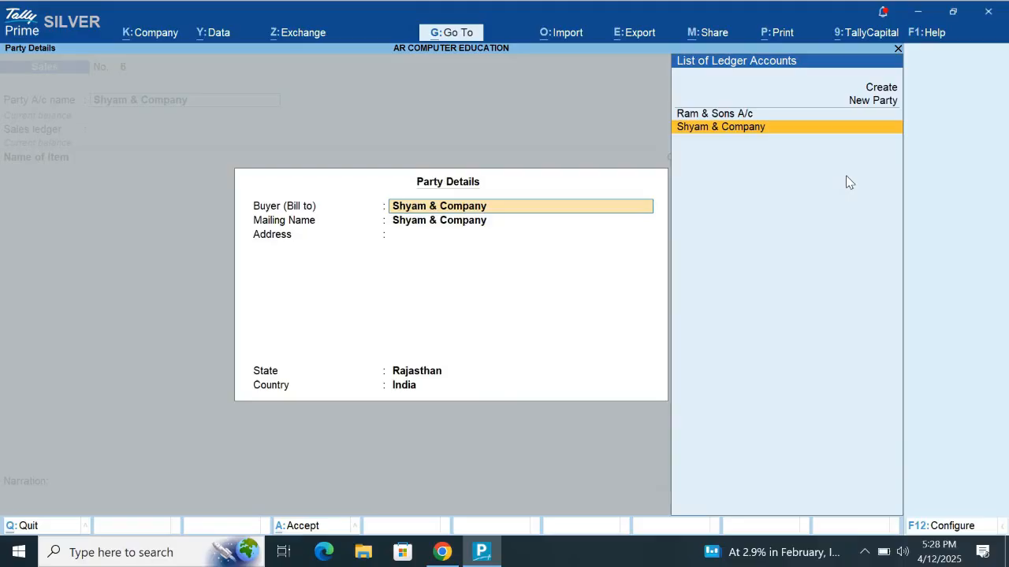
key("Return")
key("Return")
key("Return")
key("Return")
key("Return")
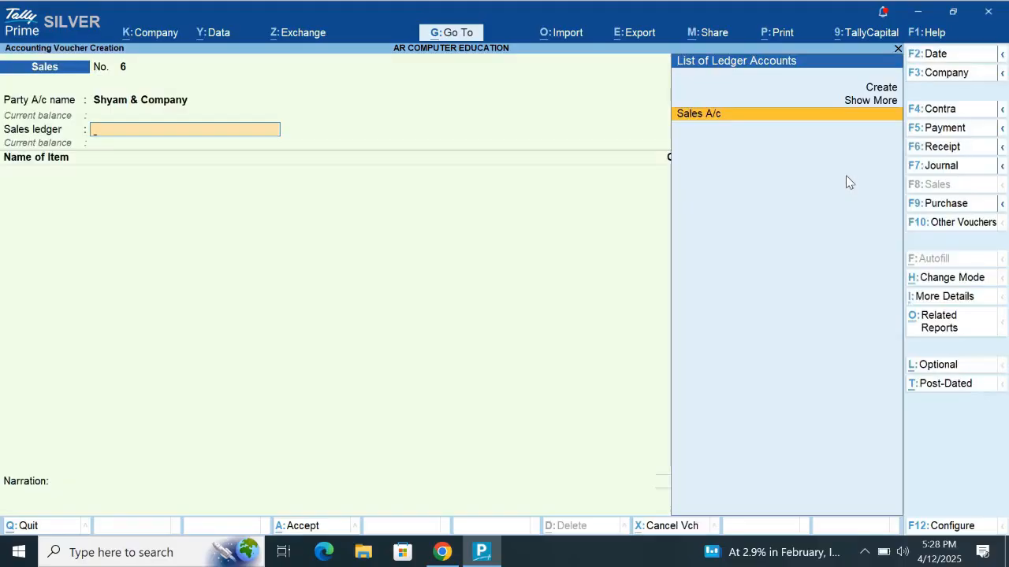
key("Return")
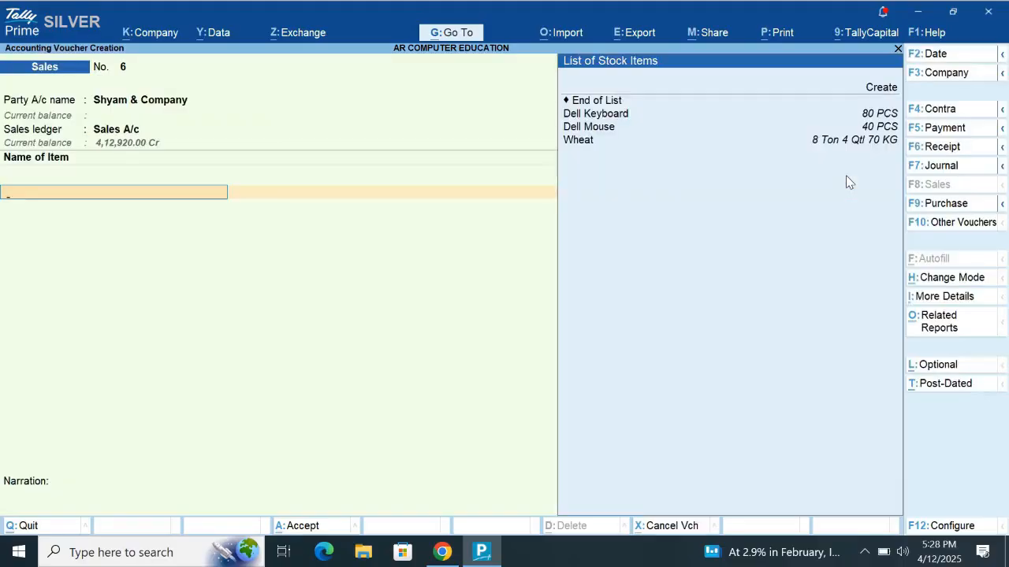
- Add the stock item Wheat to the sales voucher with a quantity of 1 Ton at 32,000 per Qtl
key("Down")
key("Down")
key("Down")
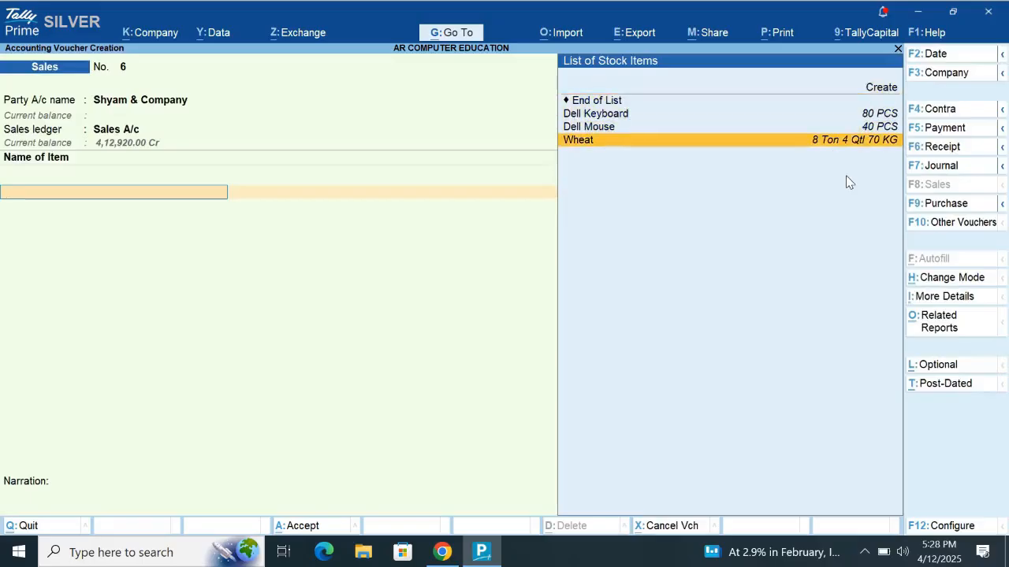
key("Return")
type("1")
key("Return")
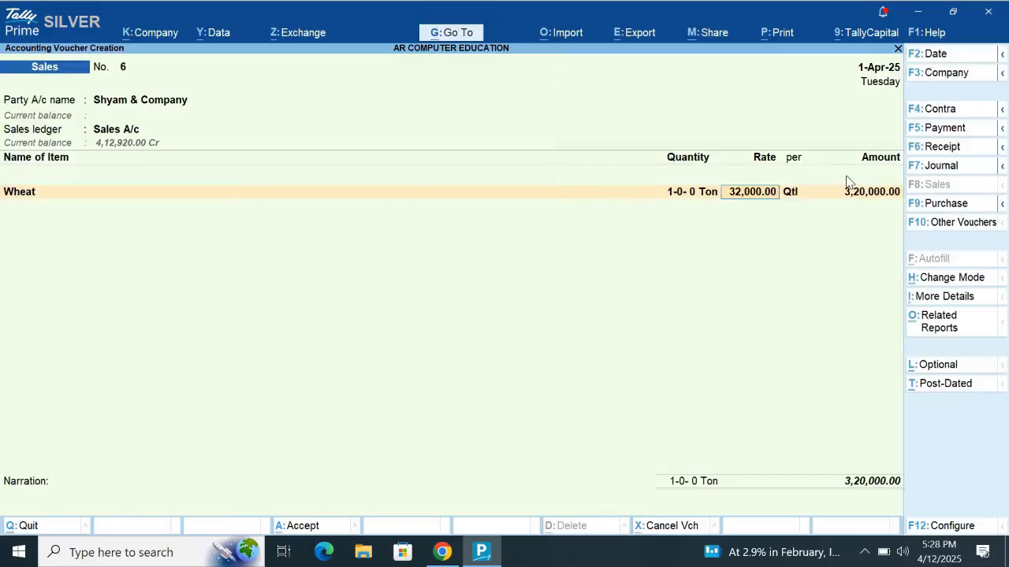
key("Return")
- Finish the item list, record the bill for Shyam & Company as New Ref 6, and save the sales voucher
key("Return")
key("Return")
key("Return")
key("Return")
key("Return")
key("Return")
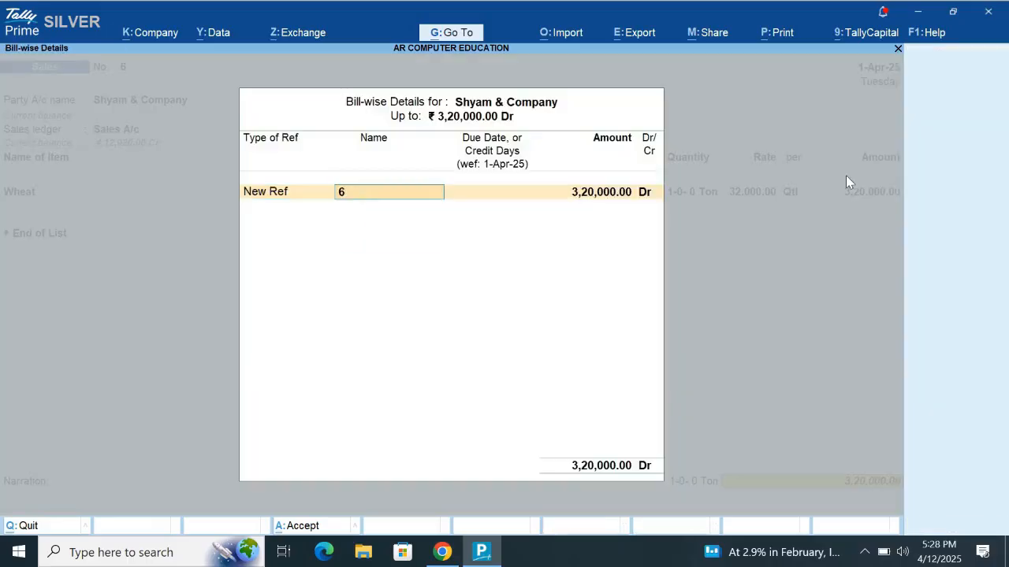
key("Return")
key("Return")
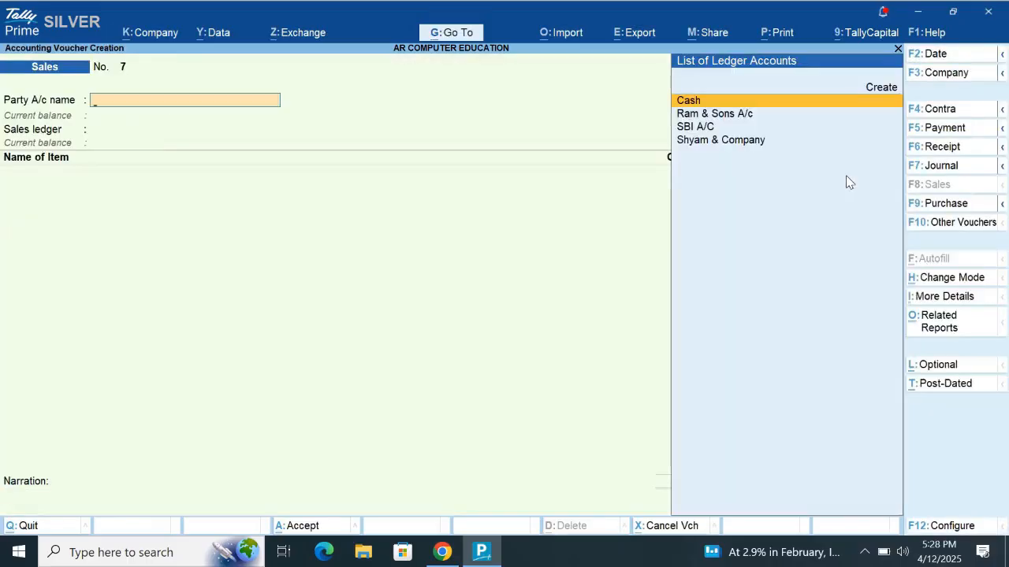
- Open the Balance Sheet with group details and examine the capital, drawing, loan and debtor entries
key("Escape")
key("Down")
key("Down")
key("Down")
key("Down")
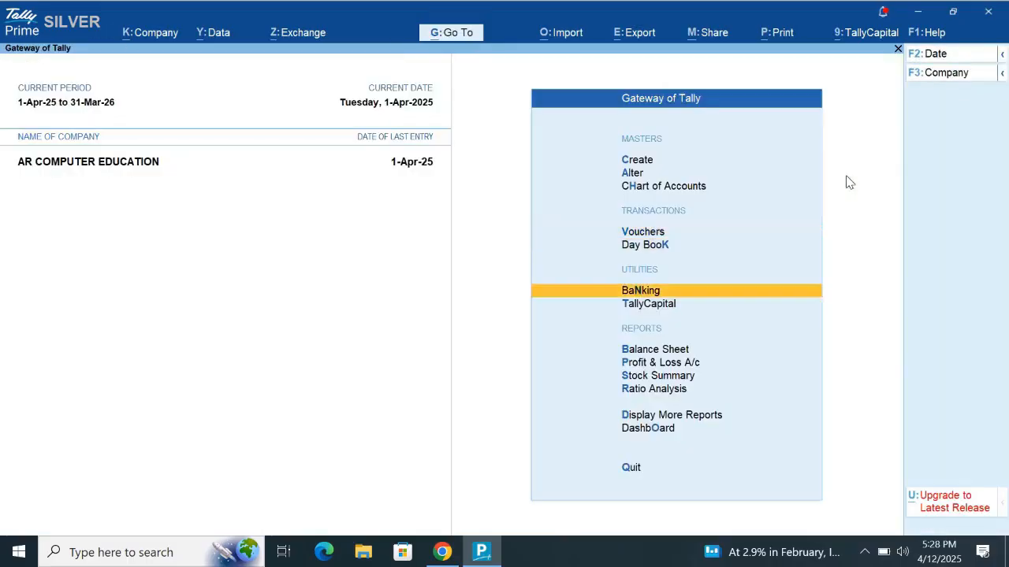
key("Return")
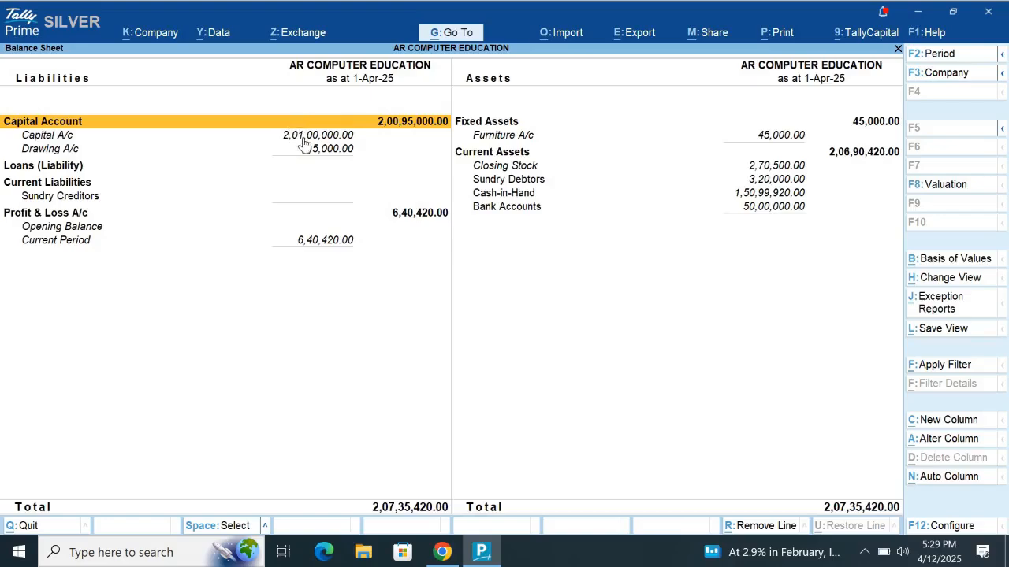
key("Down")
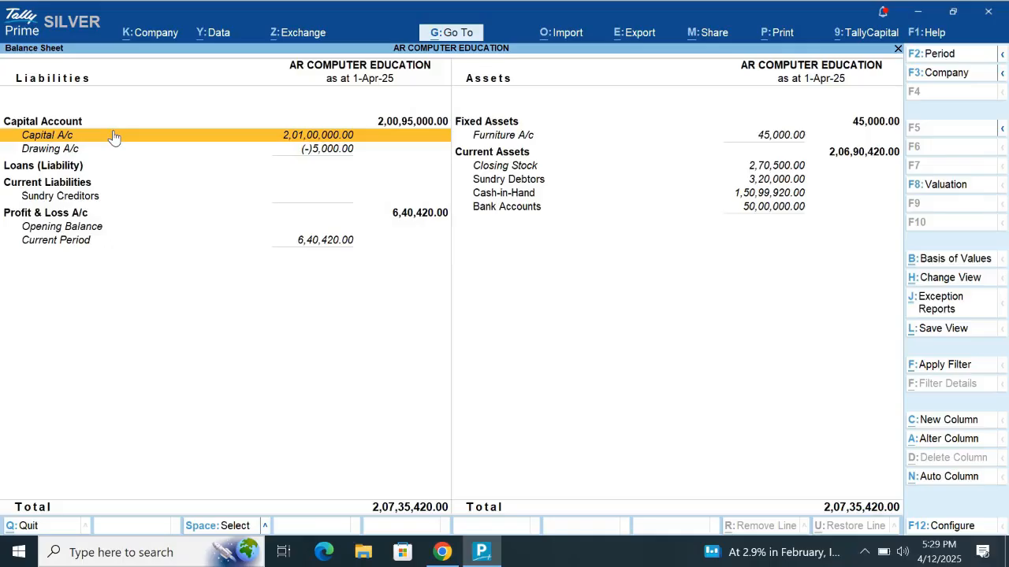
key("Down")
key("Down")
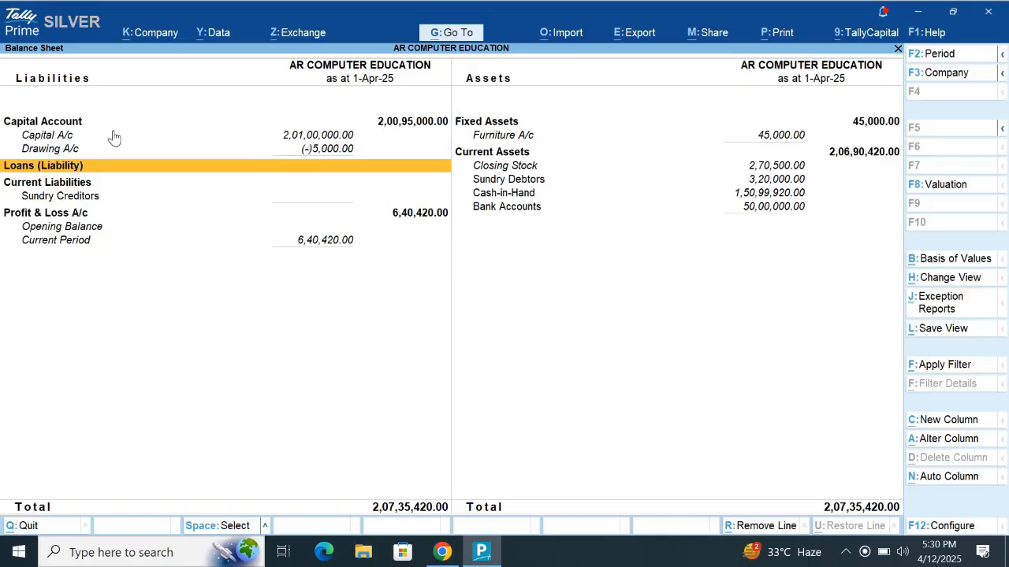
key("Escape")
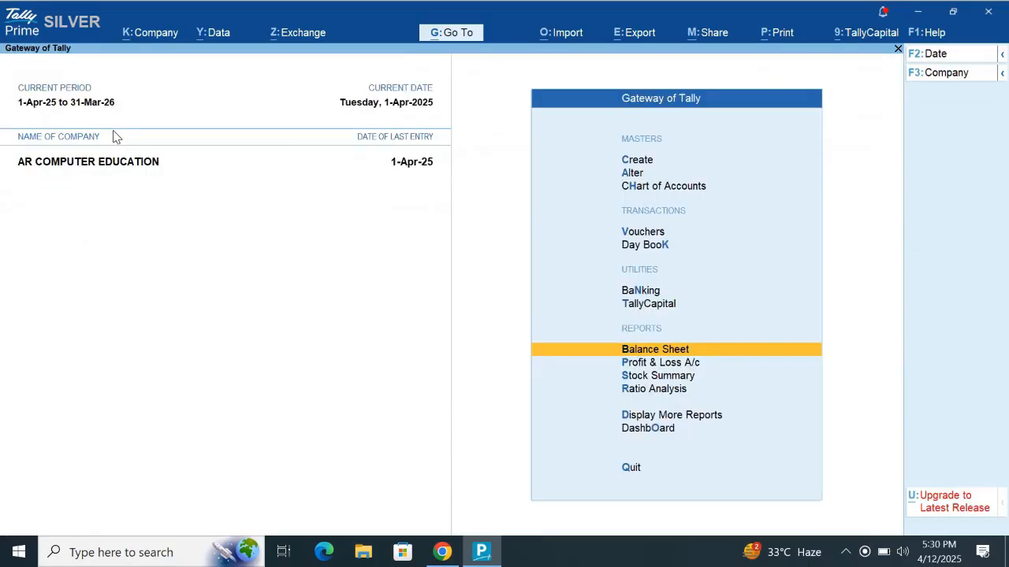
- Start a new Receipt voucher
key("Up")
key("Up")
key("Up")
key("Up")
key("Return")
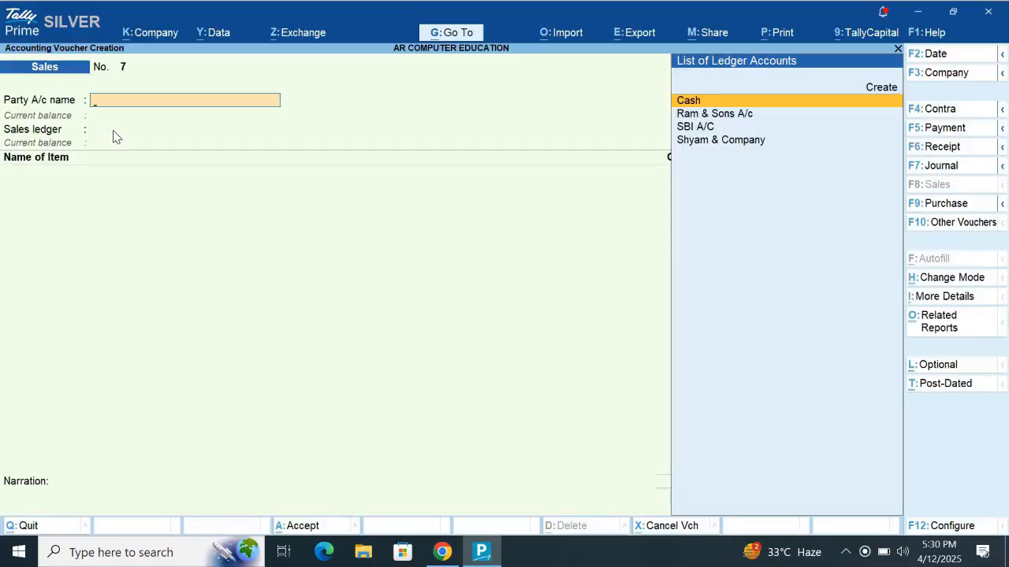
left_click(974, 150)
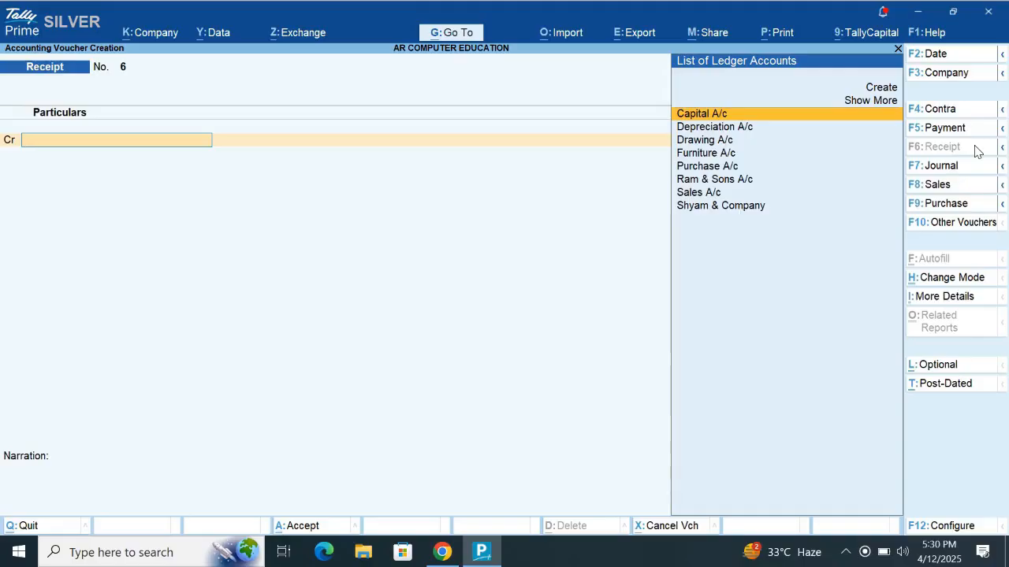
- Create a new ledger named LOAN FROM SBI A/C from the receipt's credit account field
key("Up")
key("Up")
key("Return")
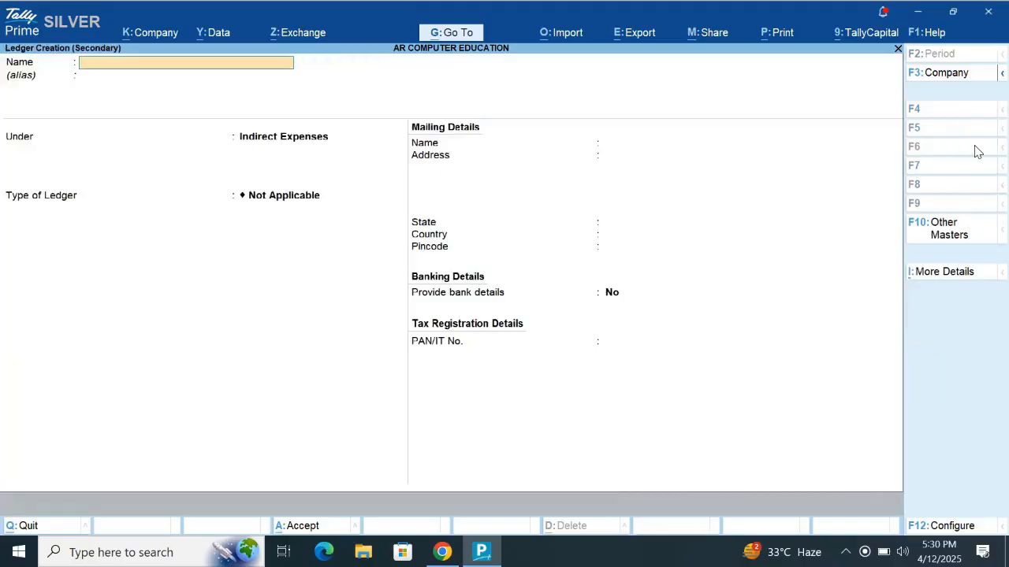
type("LOAN FROM SBI A/C")
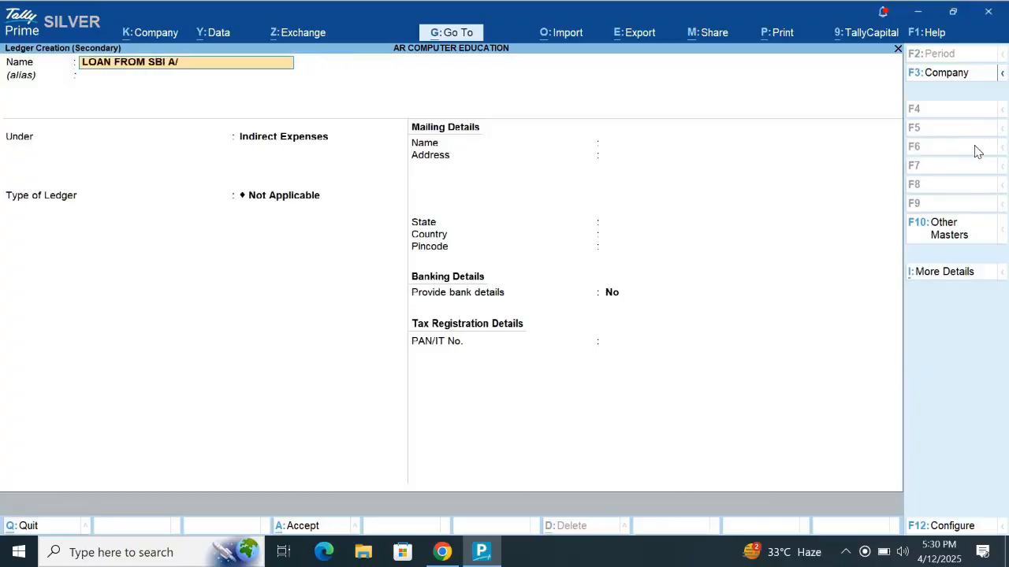
key("Return")
key("Return")
- Place the new loan ledger under the Loans (Liability) group
key("Down")
key("Down")
key("Down")
key("Down")
key("Down")
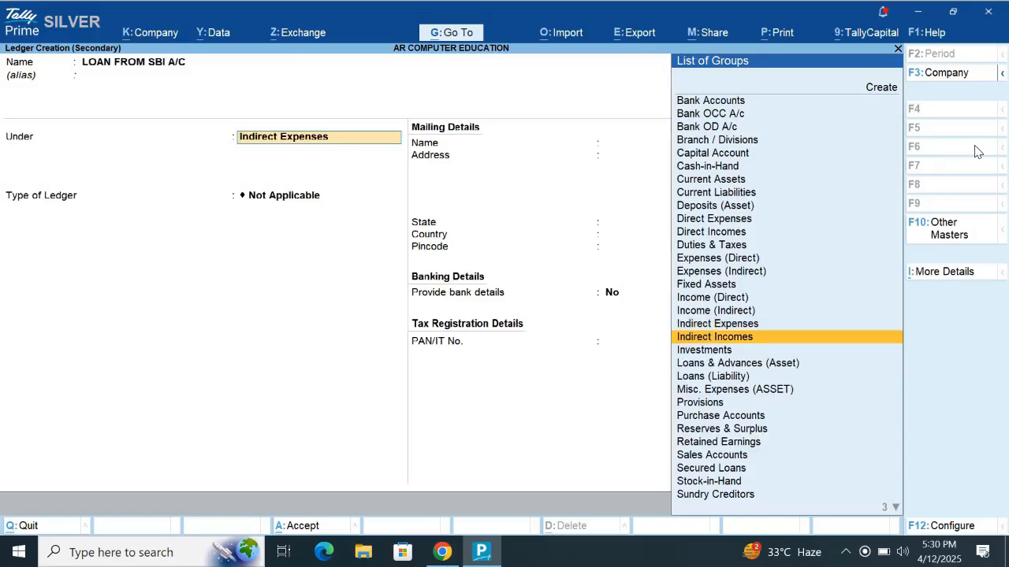
key("Up")
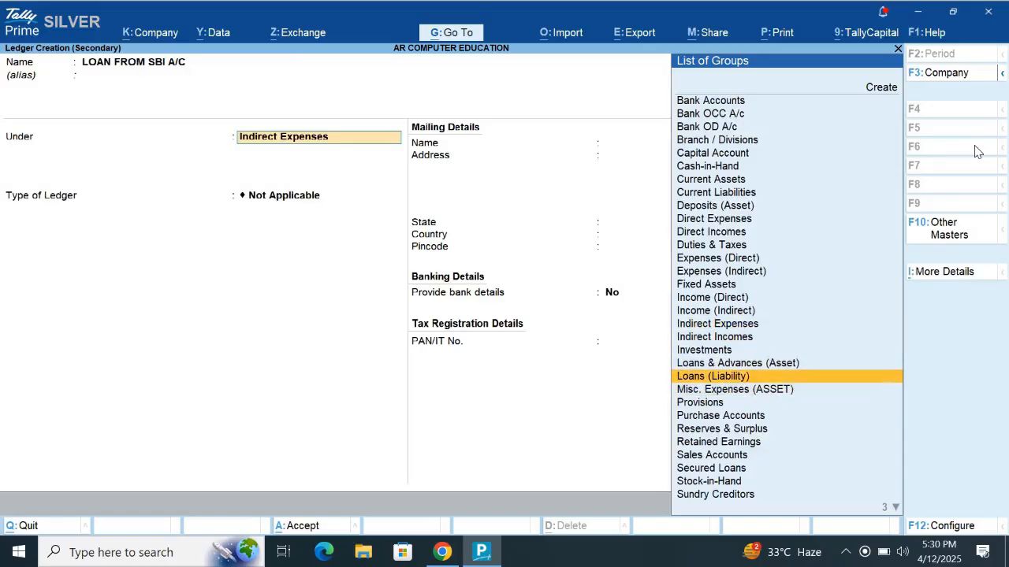
key("Up")
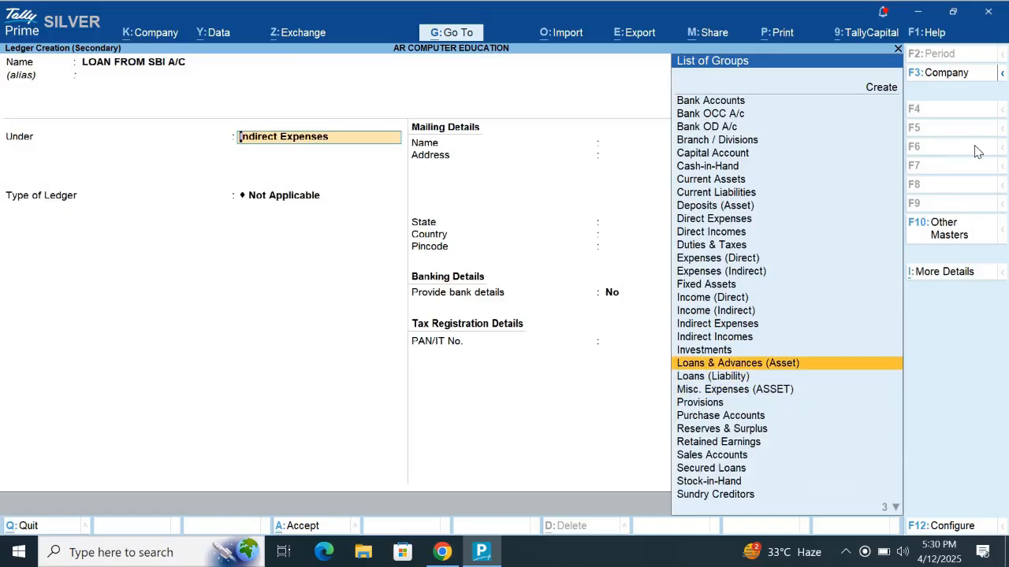
key("Down")
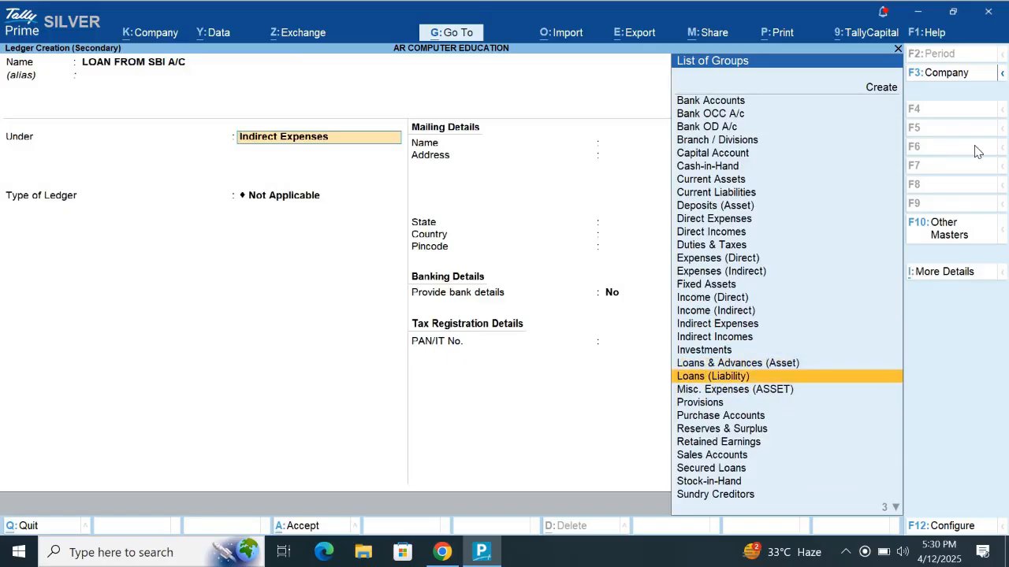
key("Return")
- Keep the loan ledger's remaining mailing, banking and tax details at their defaults and save it
key("Return")
key("Return")
key("Return")
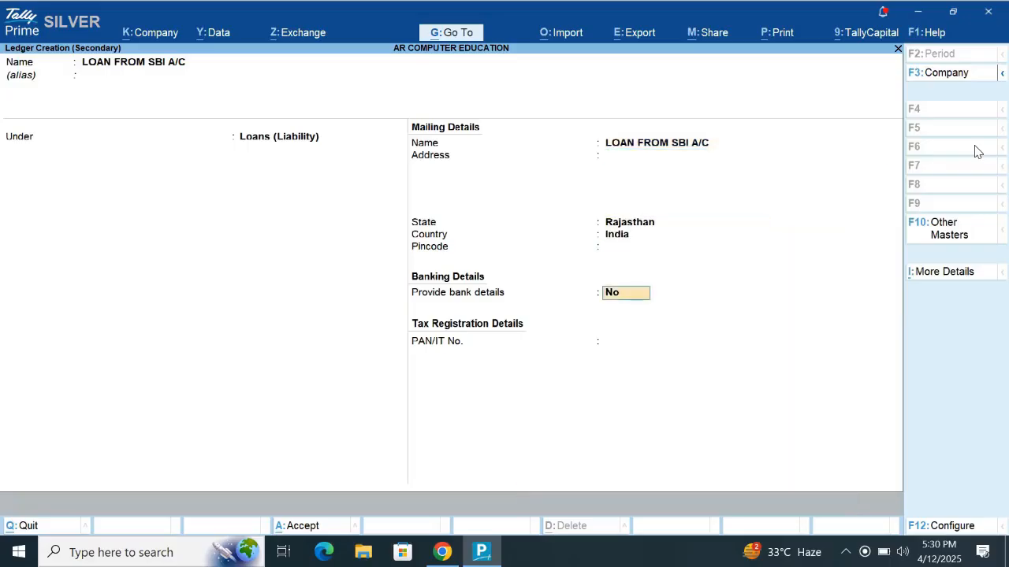
key("Return")
- Credit LOAN FROM SBI A/C with 5,00,000, debit Cash for the same amount, and save the receipt voucher
key("Return")
key("Return")
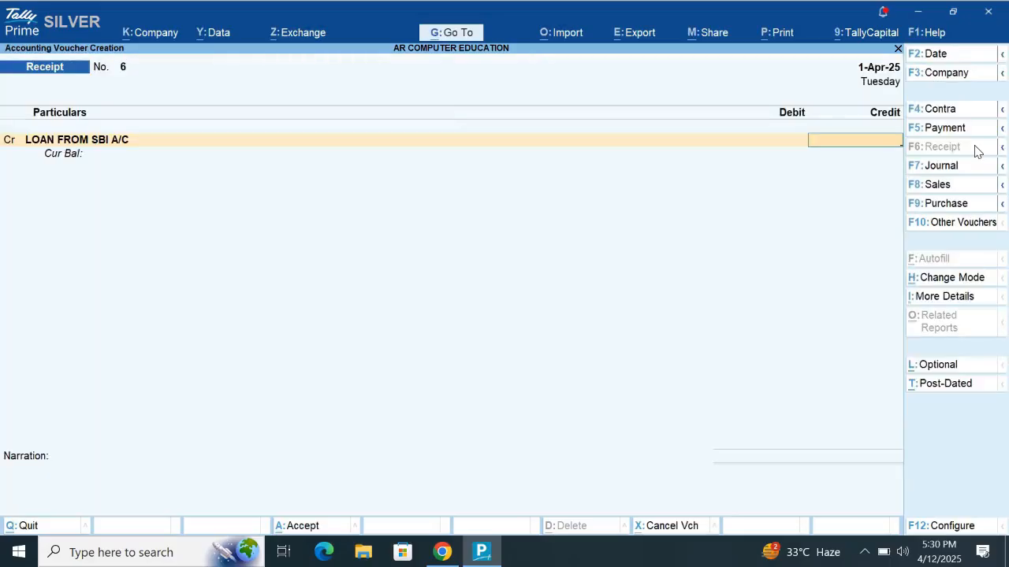
type("500000")
key("Return")
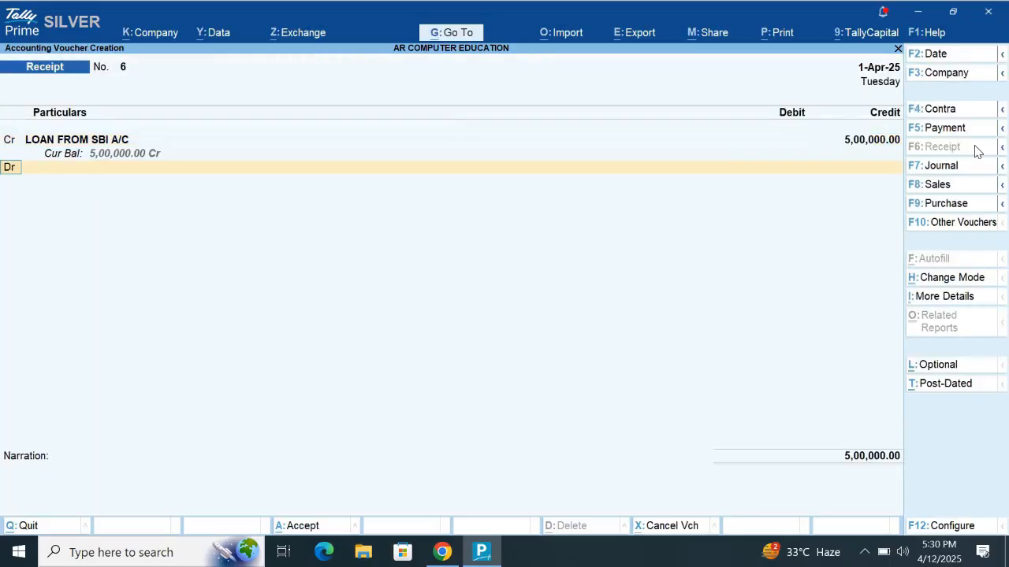
key("Down")
key("Return")
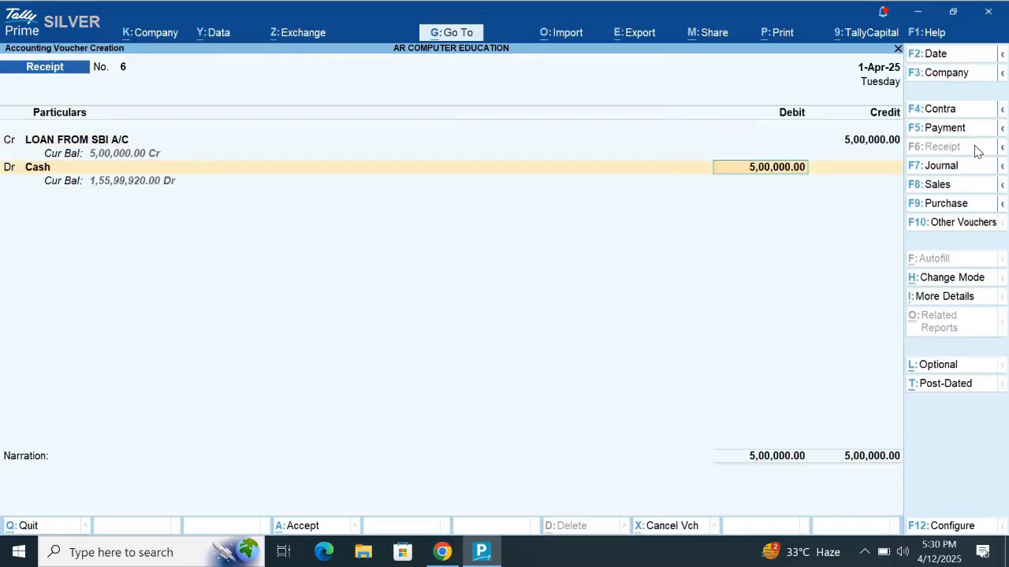
key("Return")
key("Return")
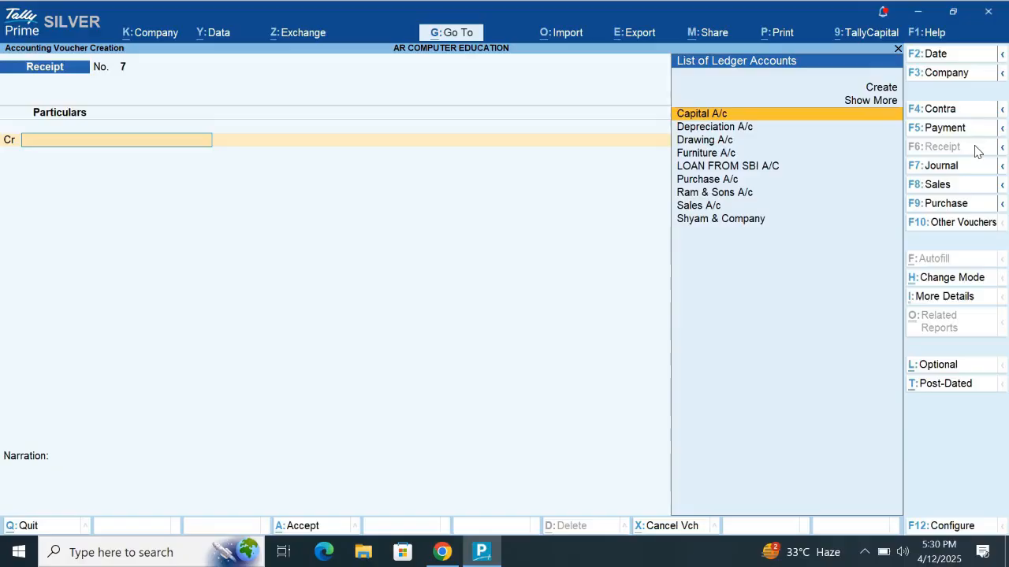
- Open the Balance Sheet in detailed view and examine how the SBI loan affects the liabilities and assets
key("Escape")
key("Down")
key("Down")
key("Down")
key("Down")
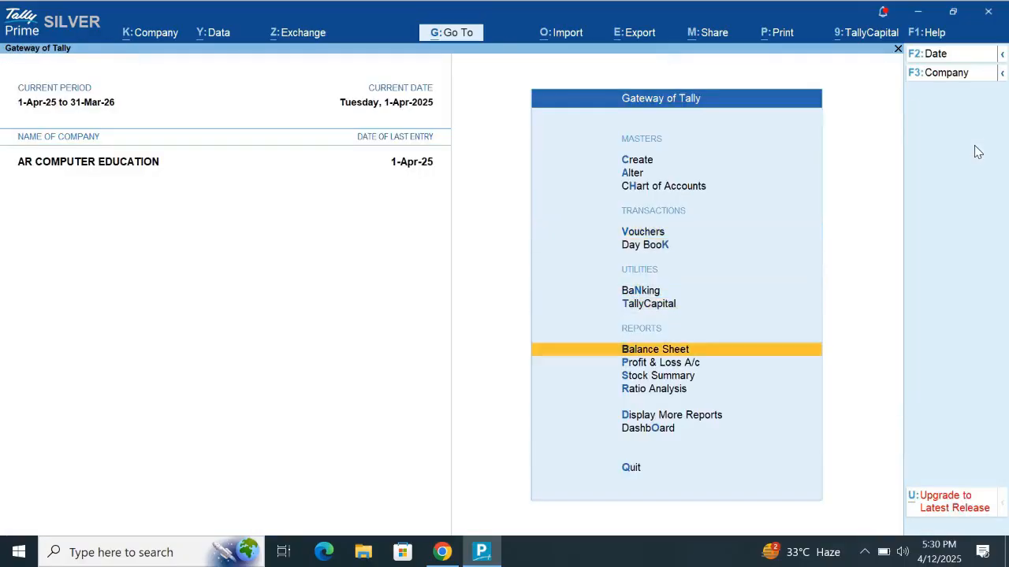
key("Return")
key("alt+F5")
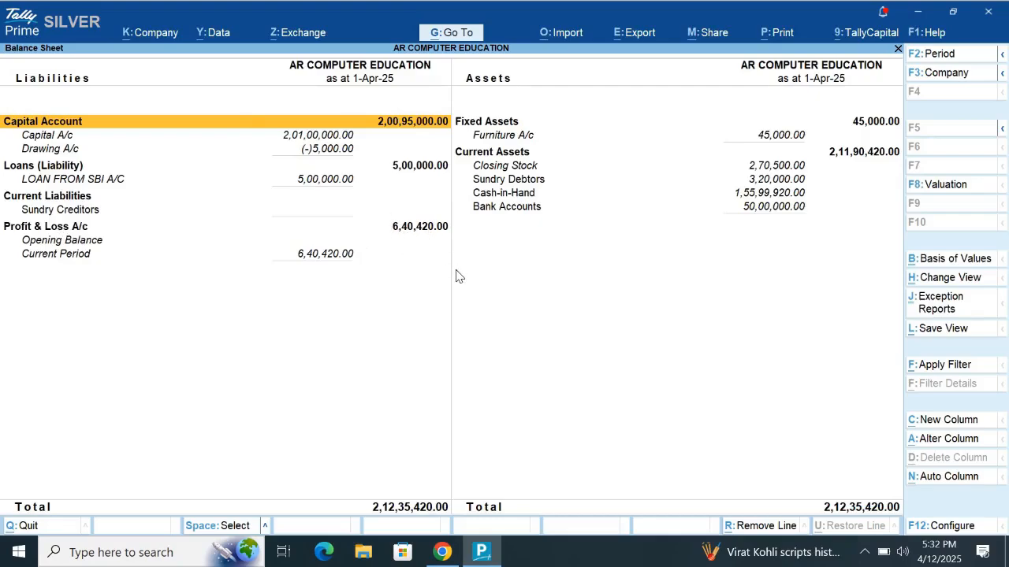
key("Escape")
- Review the Profit & Loss A/c for sales, expenses and net profit, and return to the Balance Sheet
key("Down")
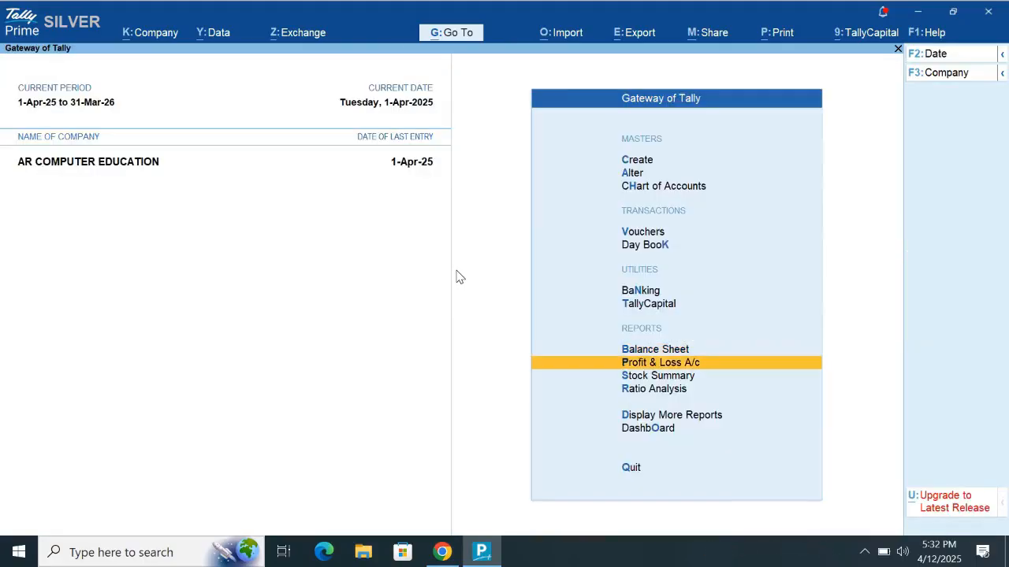
key("Return")
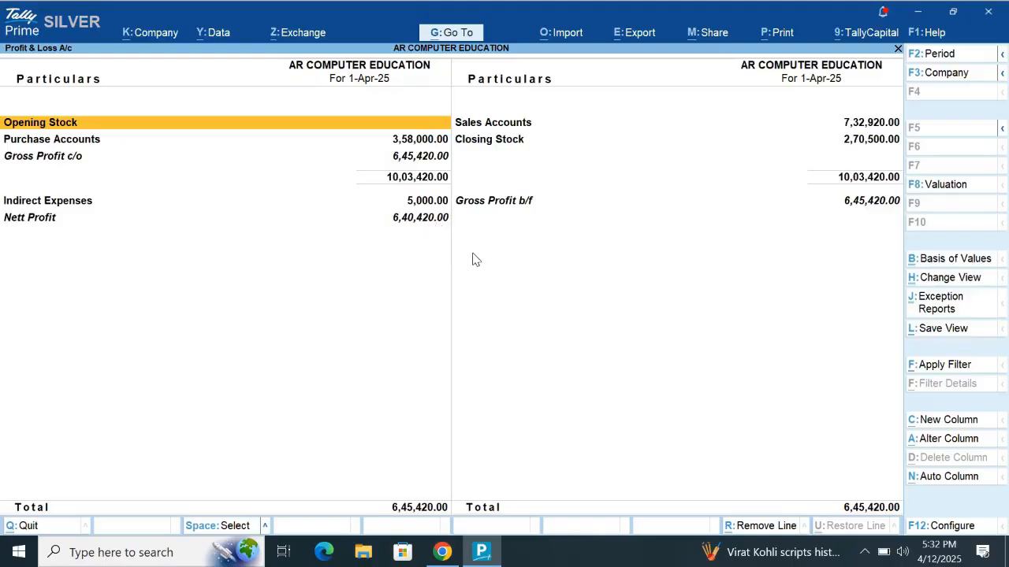
key("Escape")
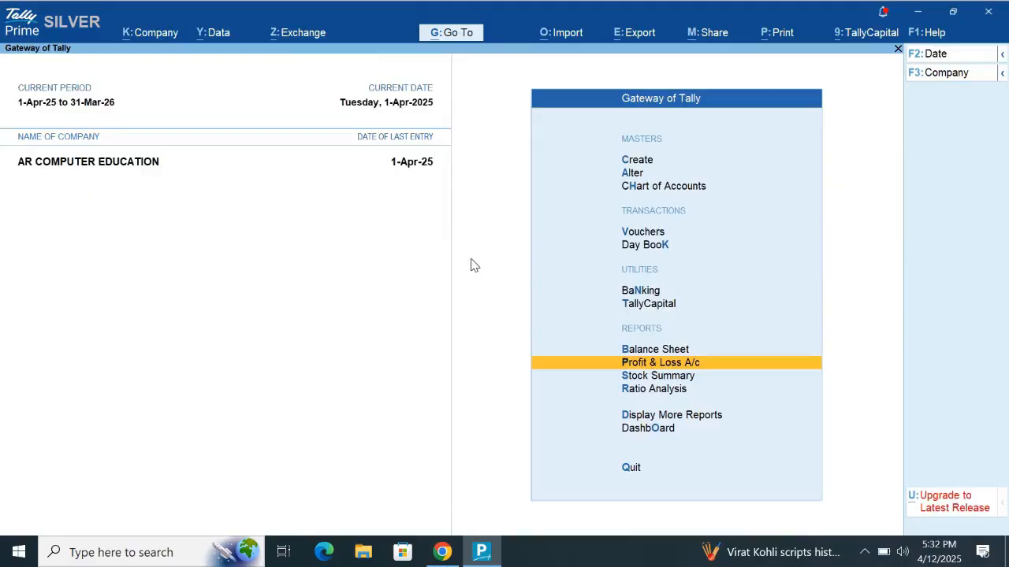
key("Up")
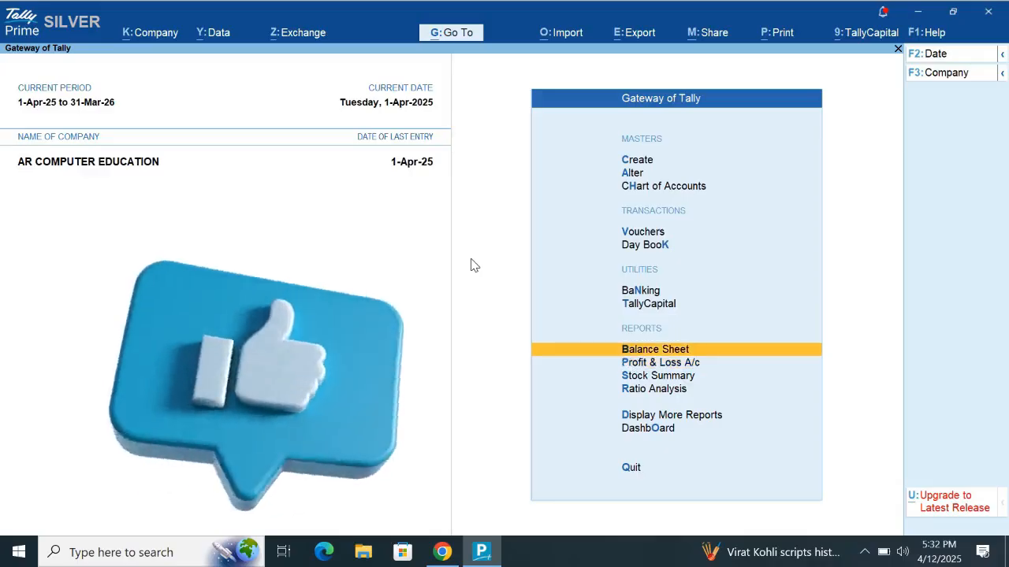
key("Return")
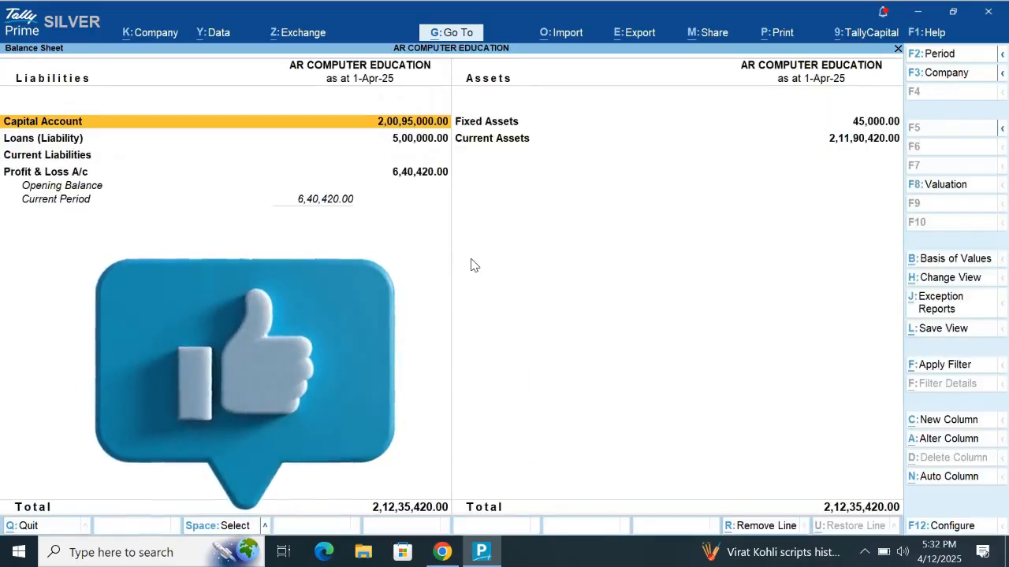